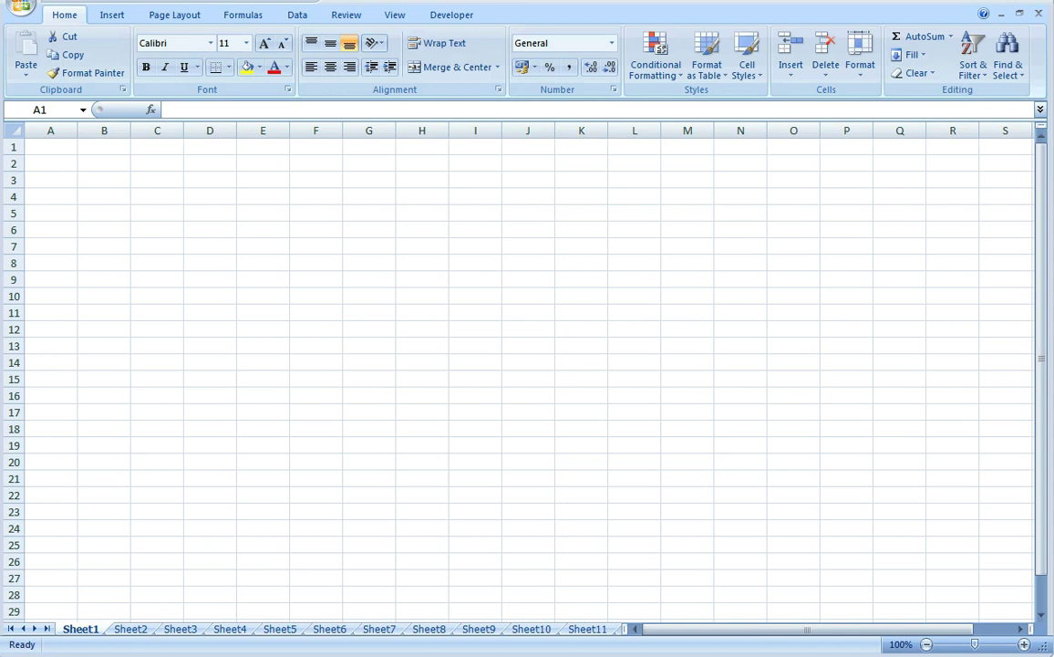
# Step: Change the Attenborough documentary's YouTube playback quality from Auto to 720p HD
pyautogui.hotkey('alt', 'Tab')
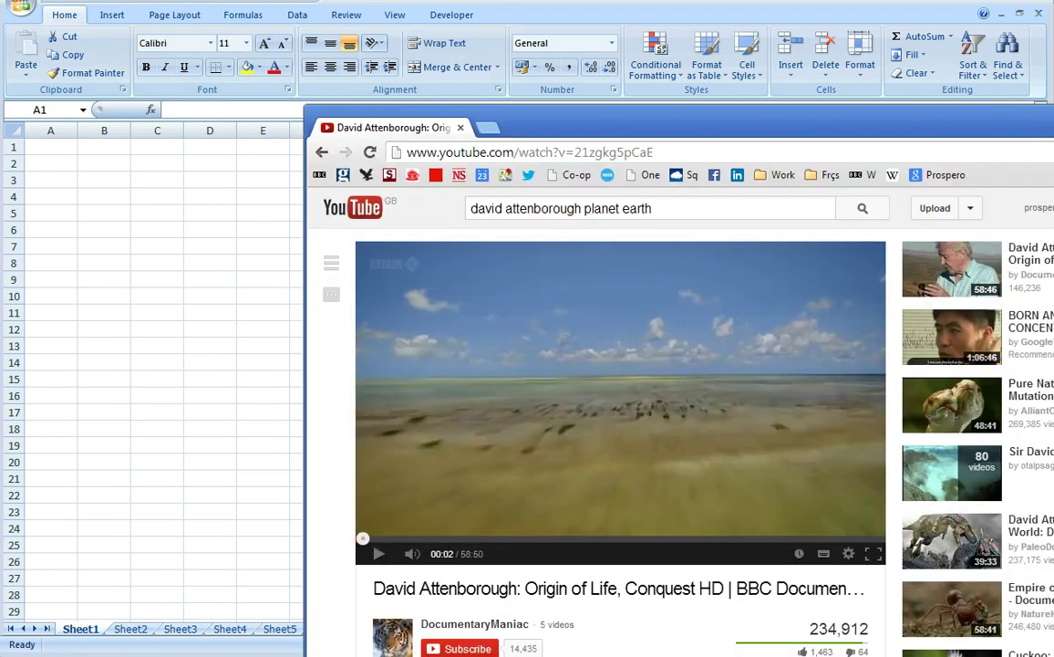
pyautogui.click(848, 556)
pyautogui.click(846, 515)
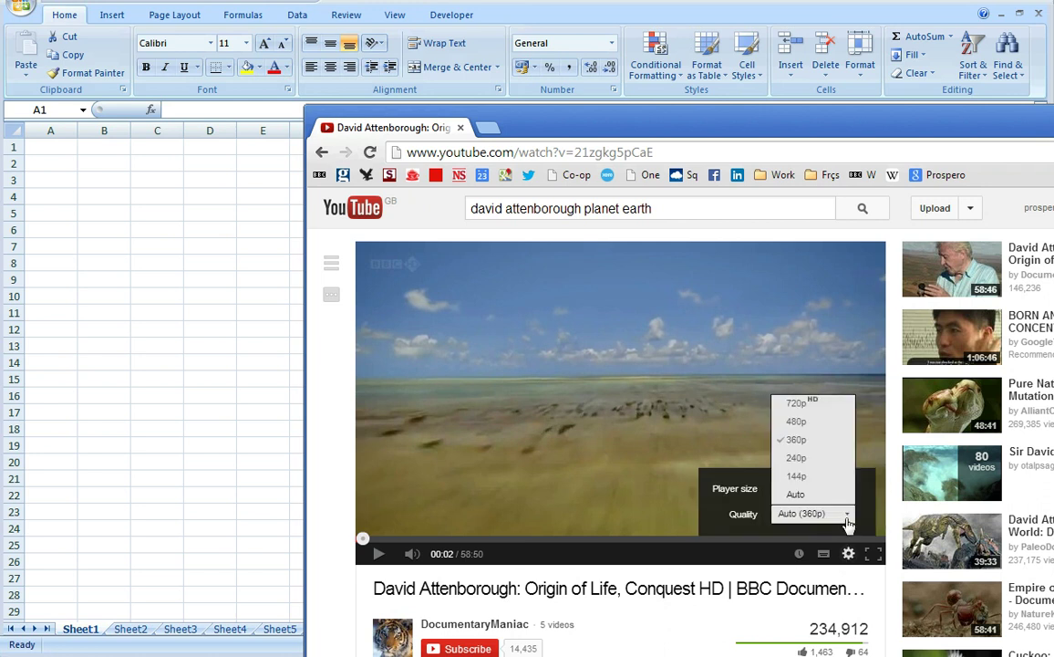
pyautogui.click(794, 402)
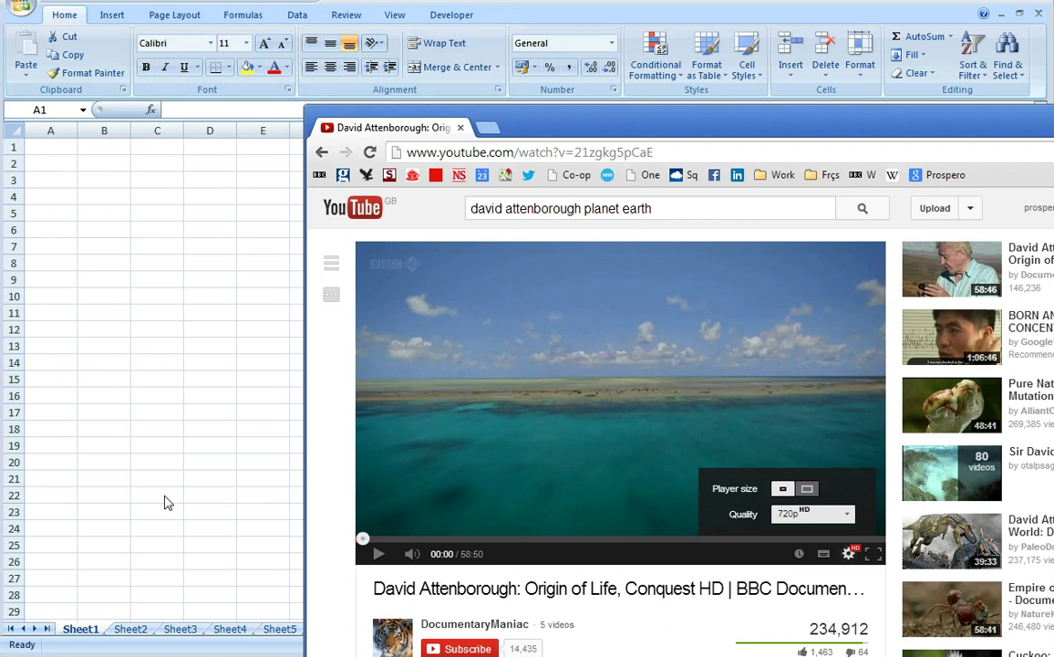
# Step: Bring up Sheet2 in Excel and review the EXEMPLAR LTD heading and 17/08/2013 week-ending date
pyautogui.hotkey('alt', 'Tab')
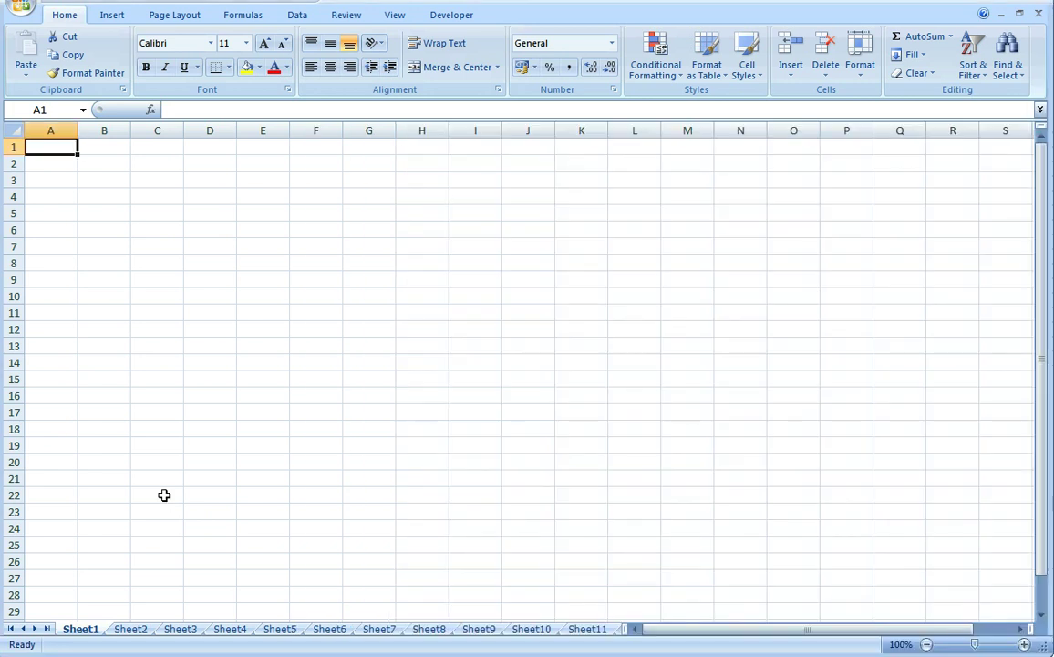
pyautogui.click(142, 629)
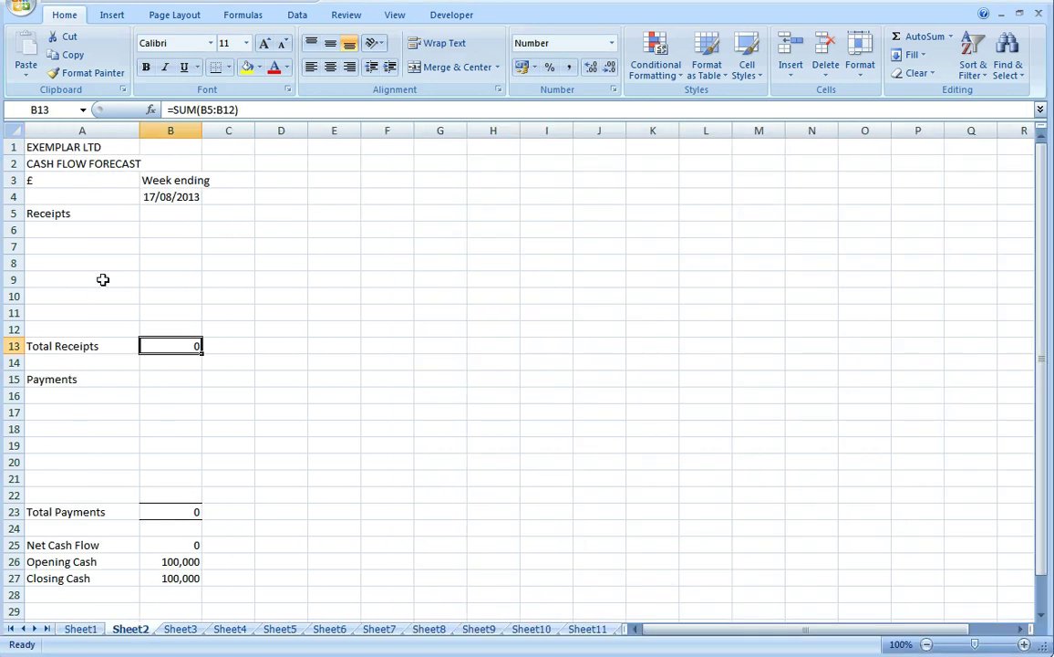
pyautogui.click(85, 147)
pyautogui.click(95, 164)
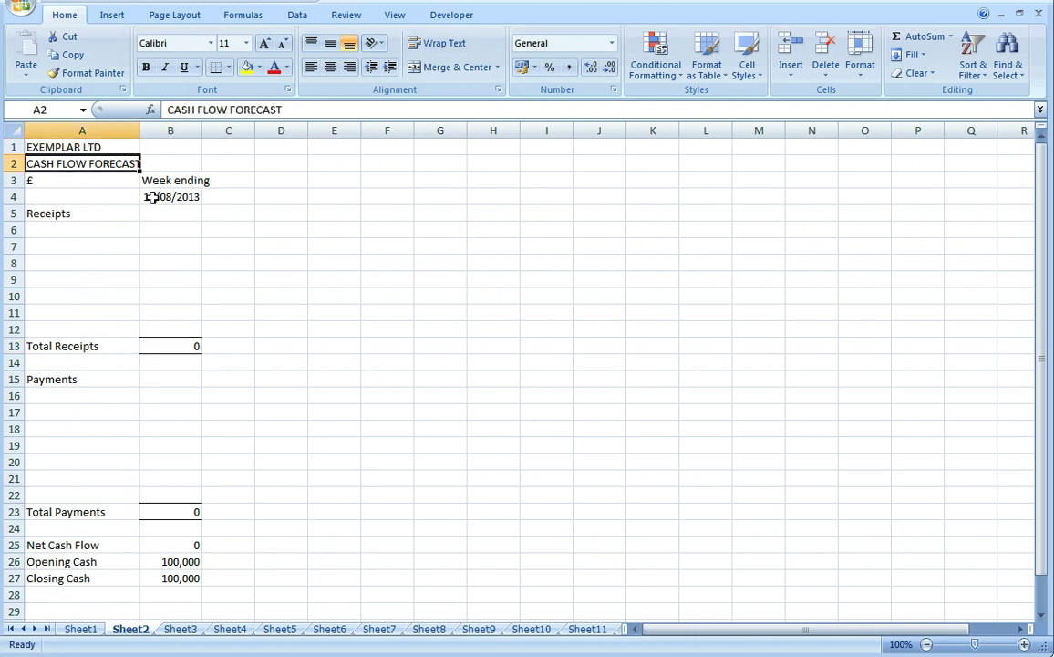
pyautogui.click(155, 197)
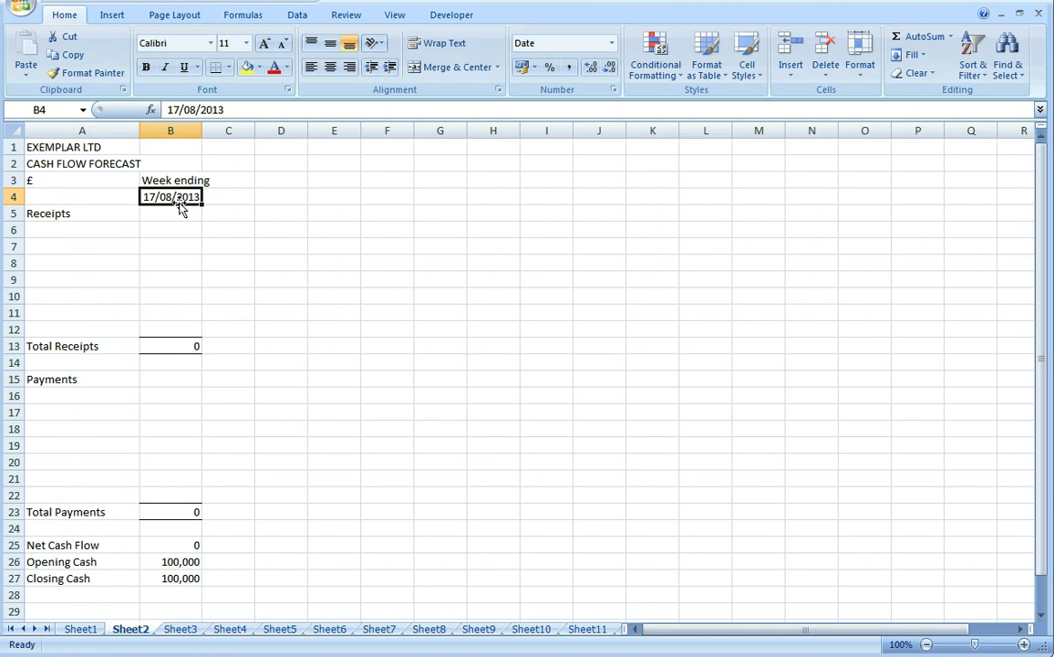
pyautogui.click(172, 211)
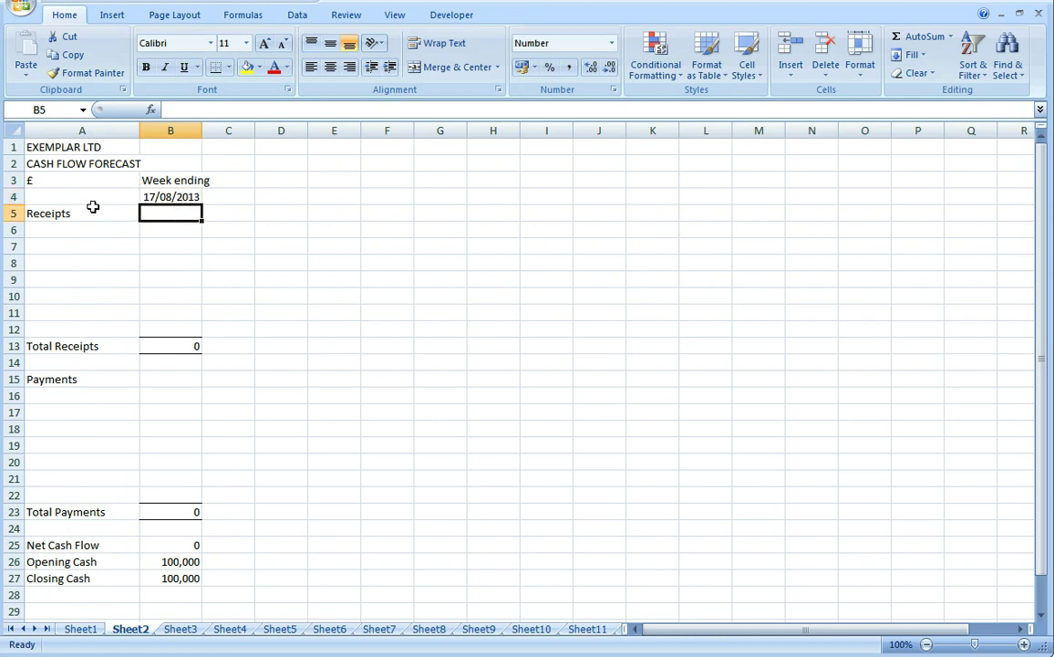
pyautogui.click(148, 197)
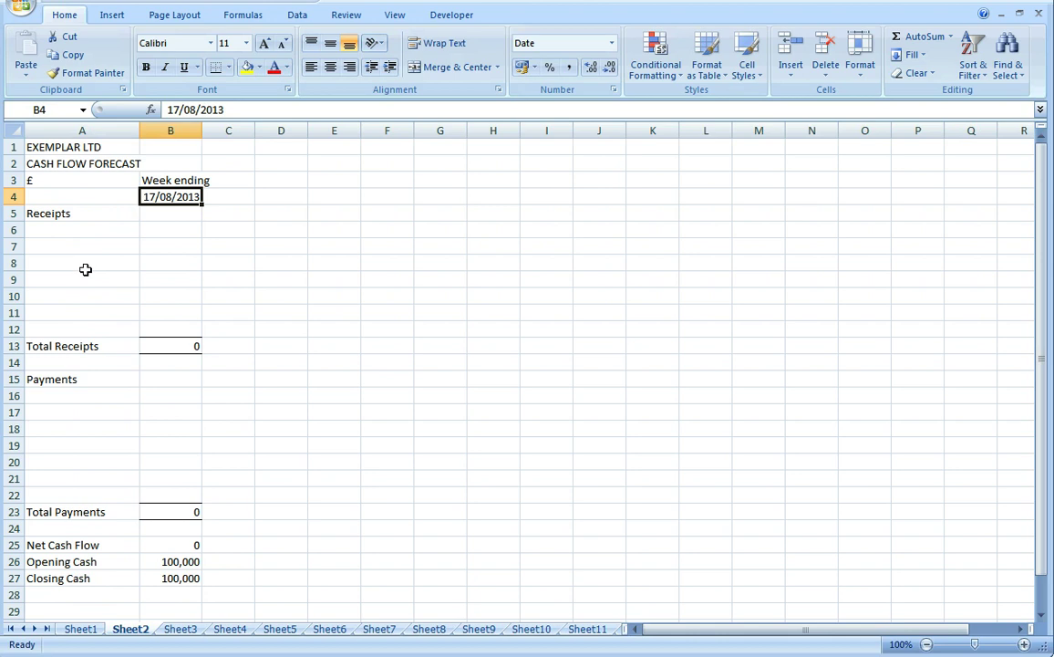
# Step: Review the receipt and payment rows with their Total Receipts and Total Payments sums
pyautogui.moveTo(100, 213); pyautogui.dragTo(104, 301)
pyautogui.moveTo(86, 380); pyautogui.dragTo(105, 478)
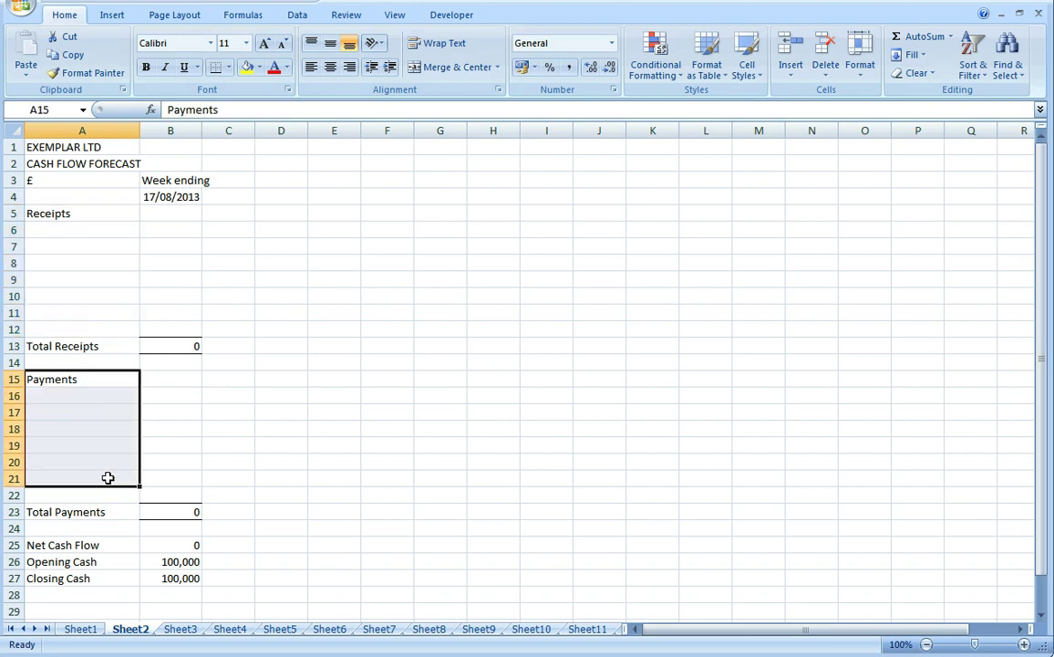
pyautogui.click(176, 348)
pyautogui.click(191, 508)
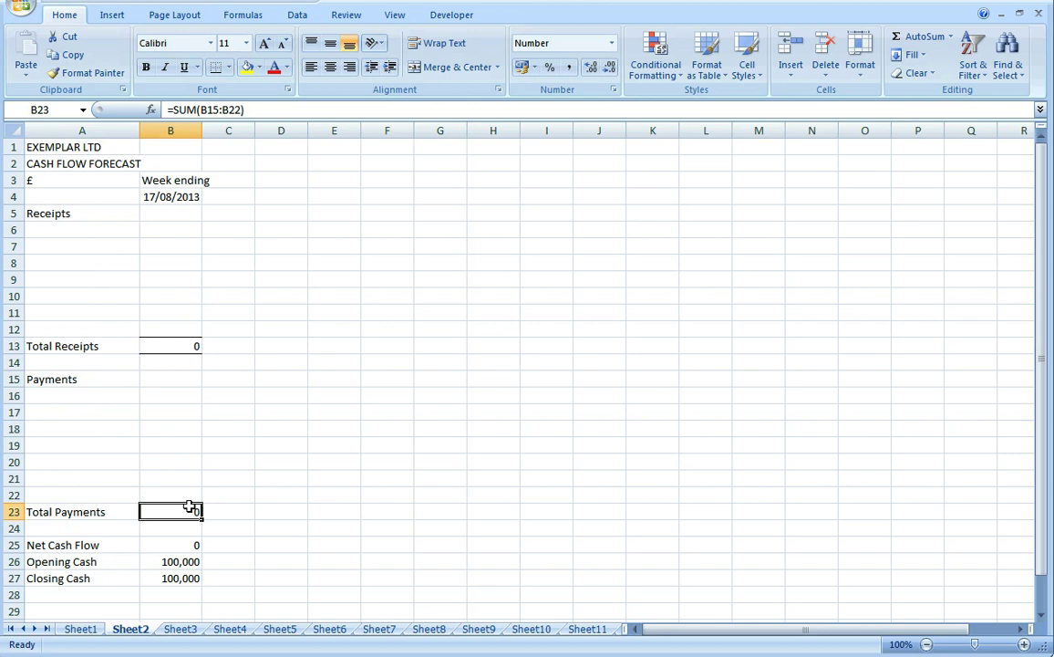
# Step: Inspect the Net Cash Flow and Closing Cash (=+B26+B25) formulas without changing them
pyautogui.click(125, 545)
pyautogui.click(171, 546)
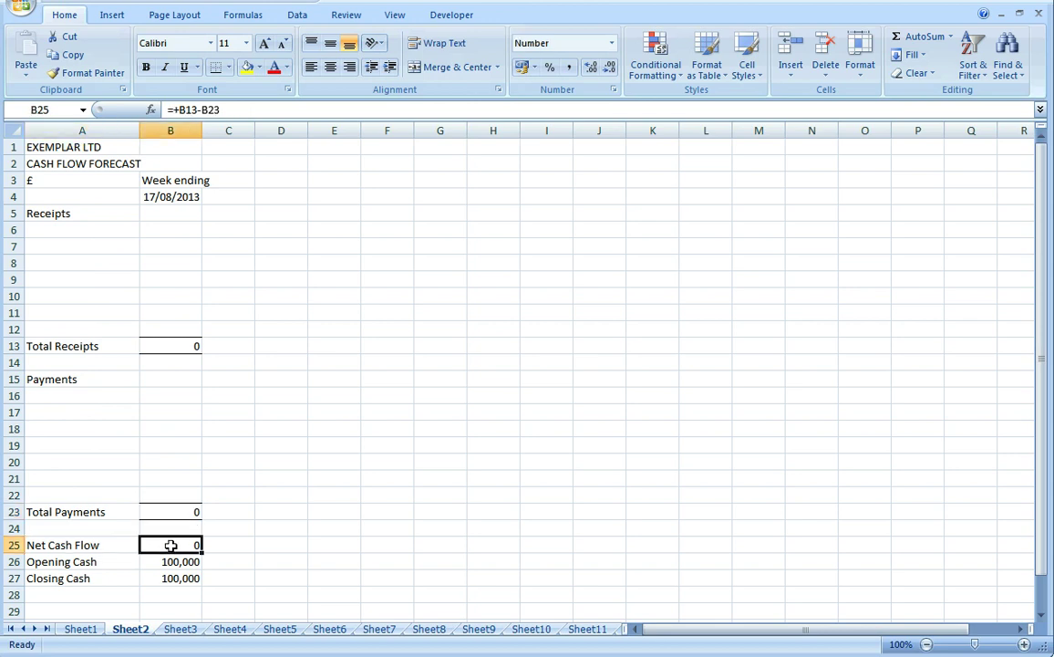
pyautogui.doubleClick(170, 546)
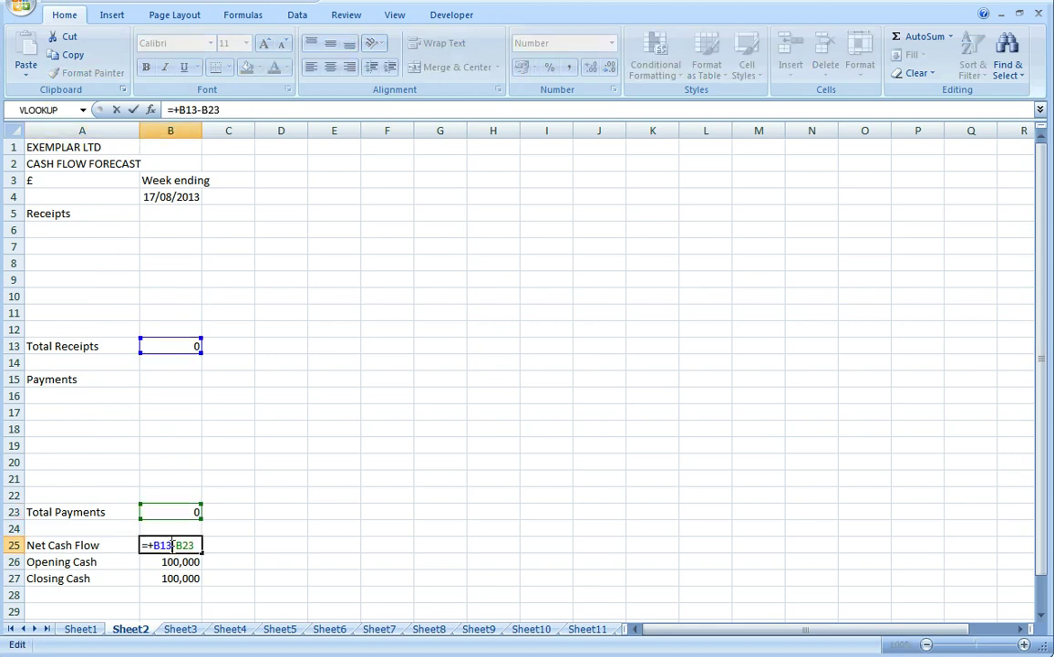
pyautogui.press('Escape')
pyautogui.click(171, 561)
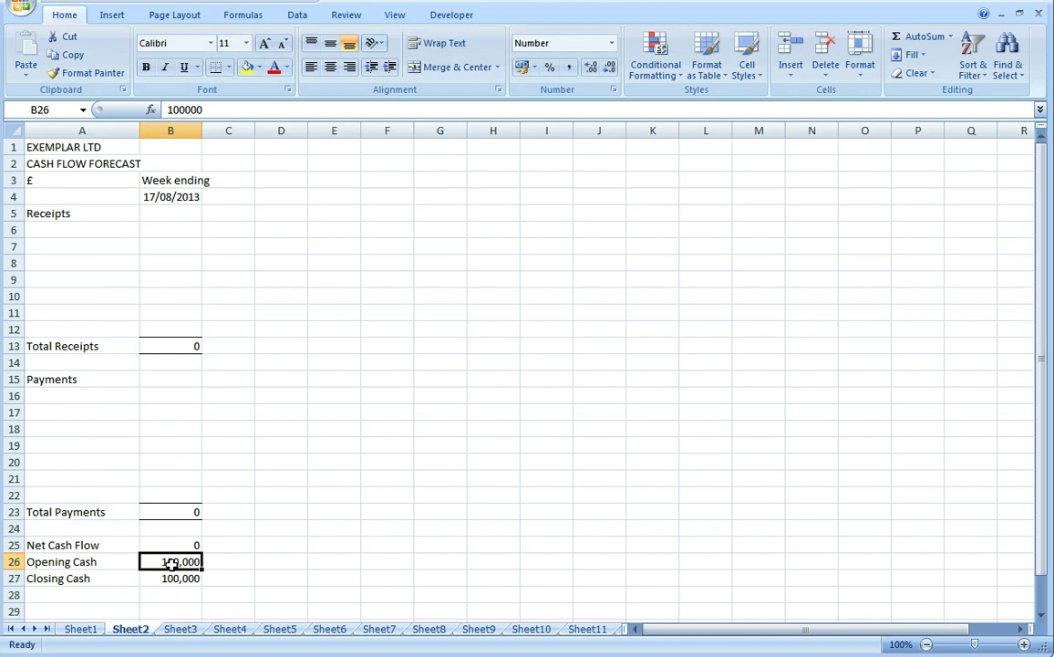
pyautogui.doubleClick(172, 579)
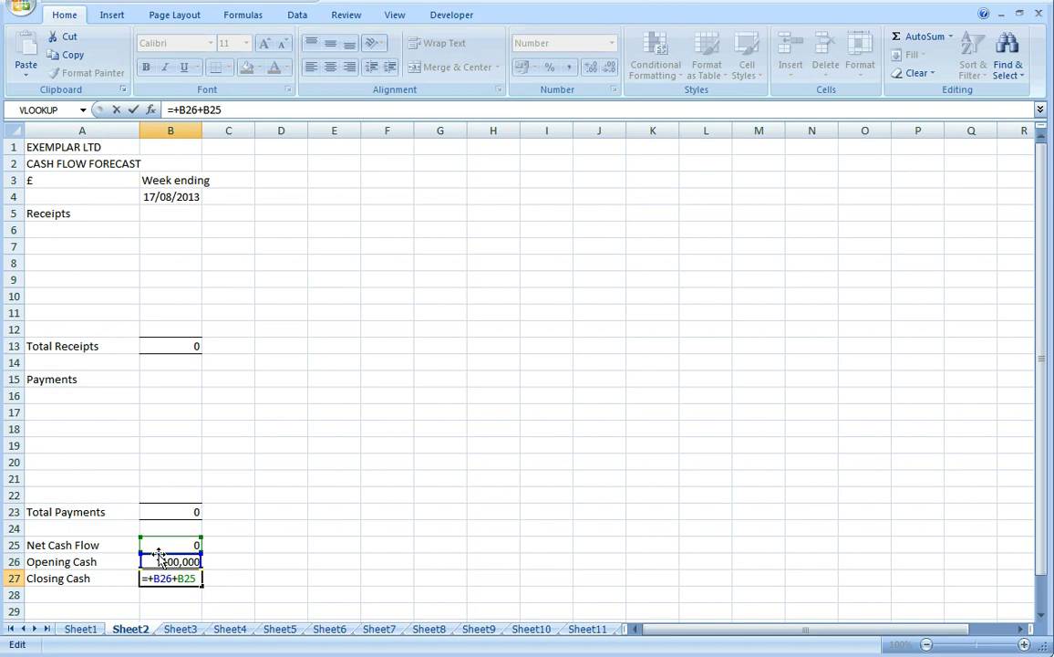
pyautogui.press('Escape')
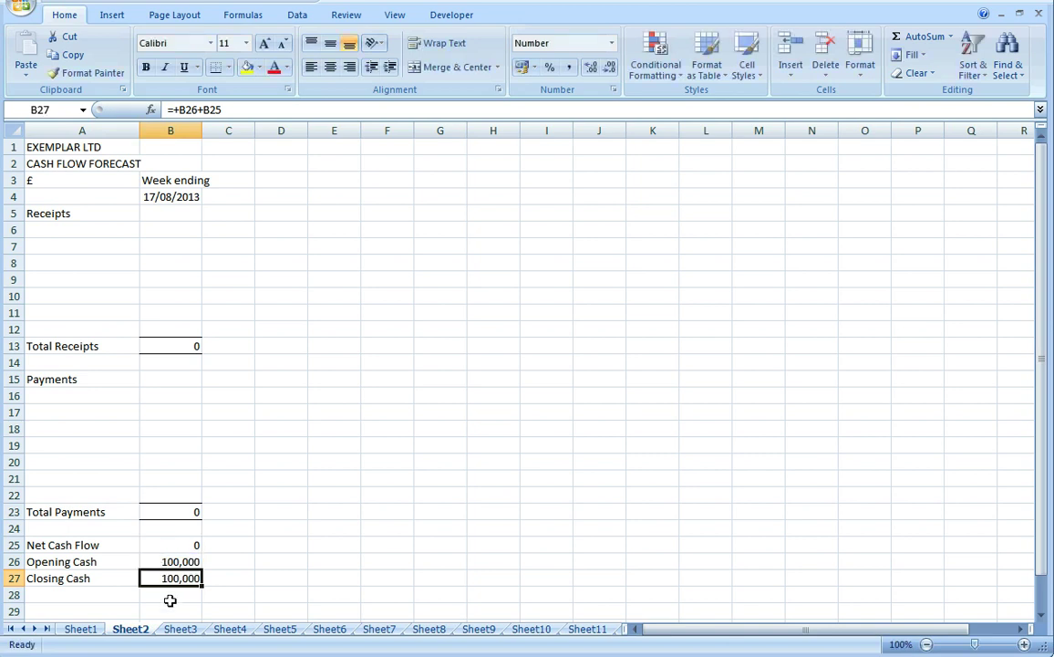
# Step: Switch to Sheet3 and inspect the second week's date formula =+B4+7
pyautogui.click(178, 631)
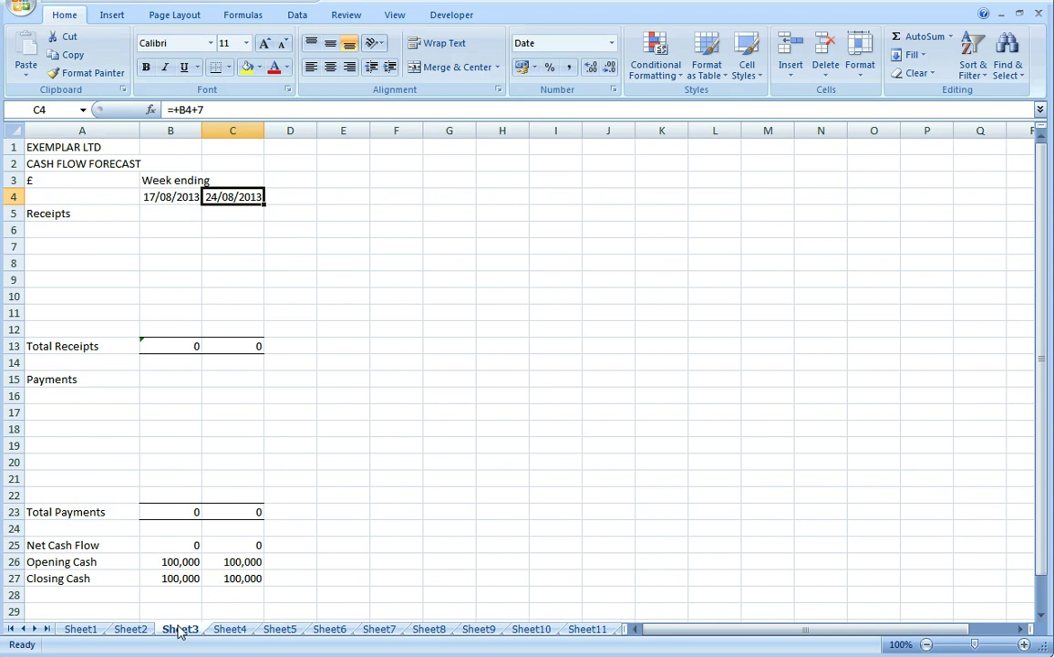
pyautogui.doubleClick(237, 197)
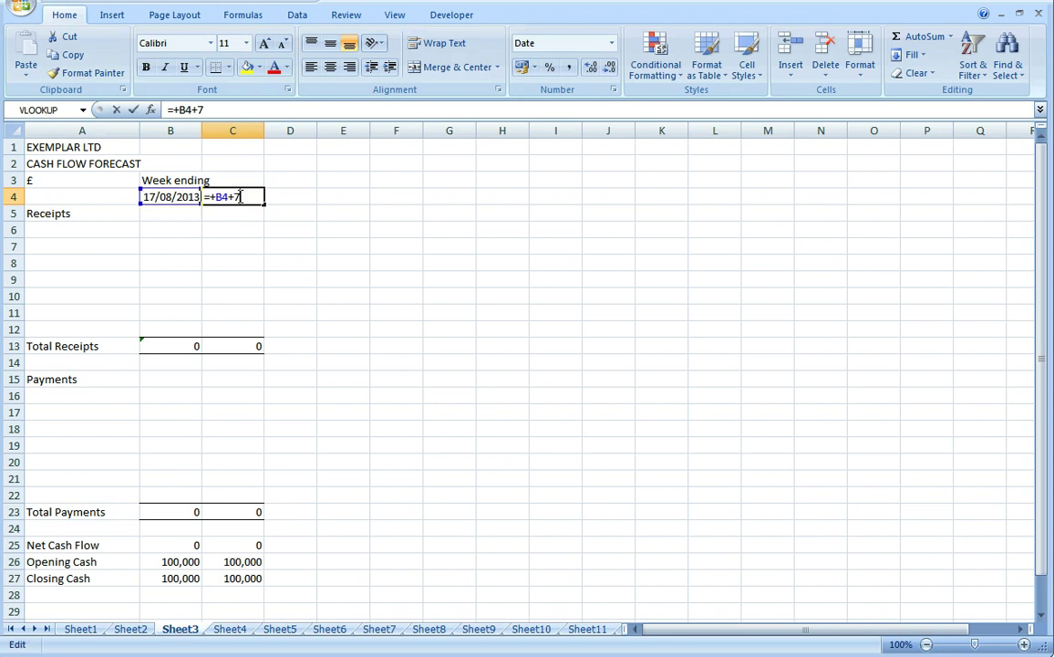
pyautogui.press('Escape')
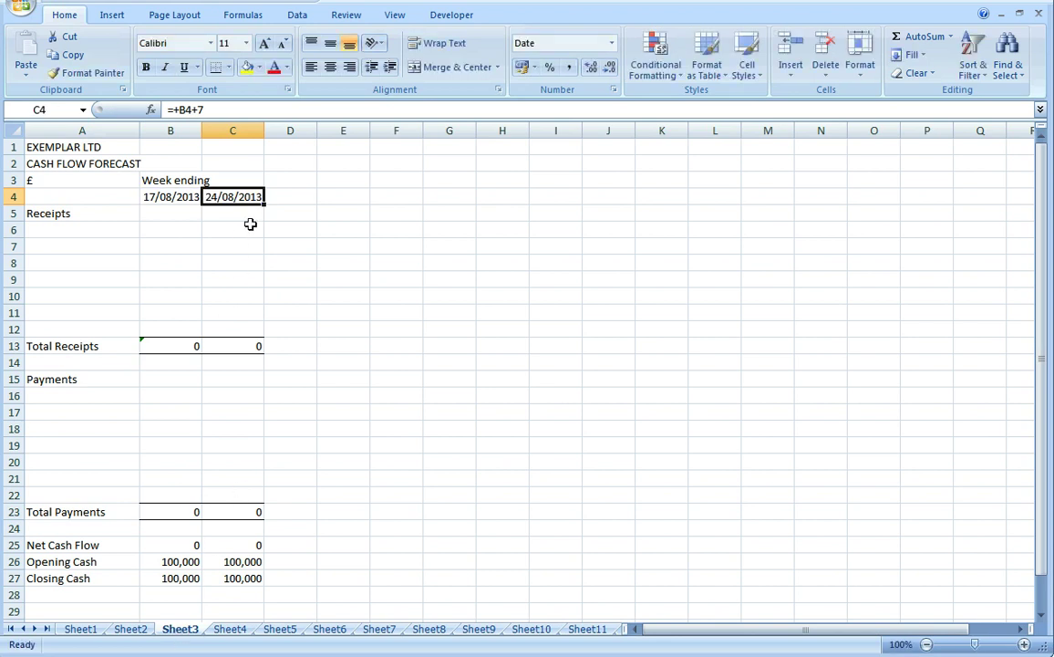
# Step: Check the totals, Net Cash Flow, and linked Opening and Closing Cash formulas for both weeks
pyautogui.click(183, 346)
pyautogui.click(165, 494)
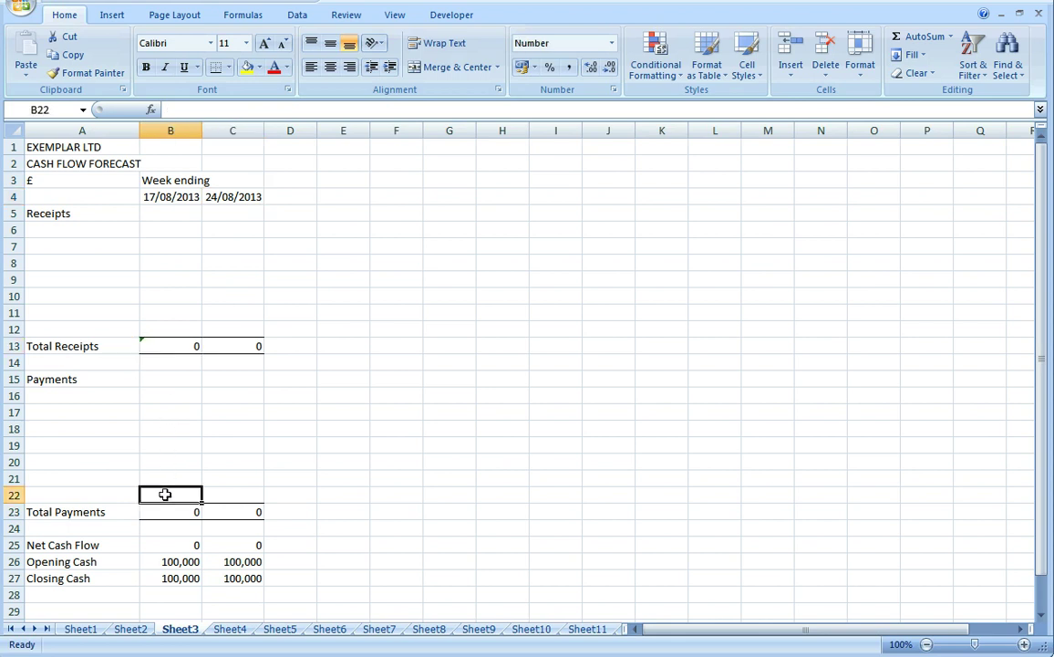
pyautogui.click(174, 544)
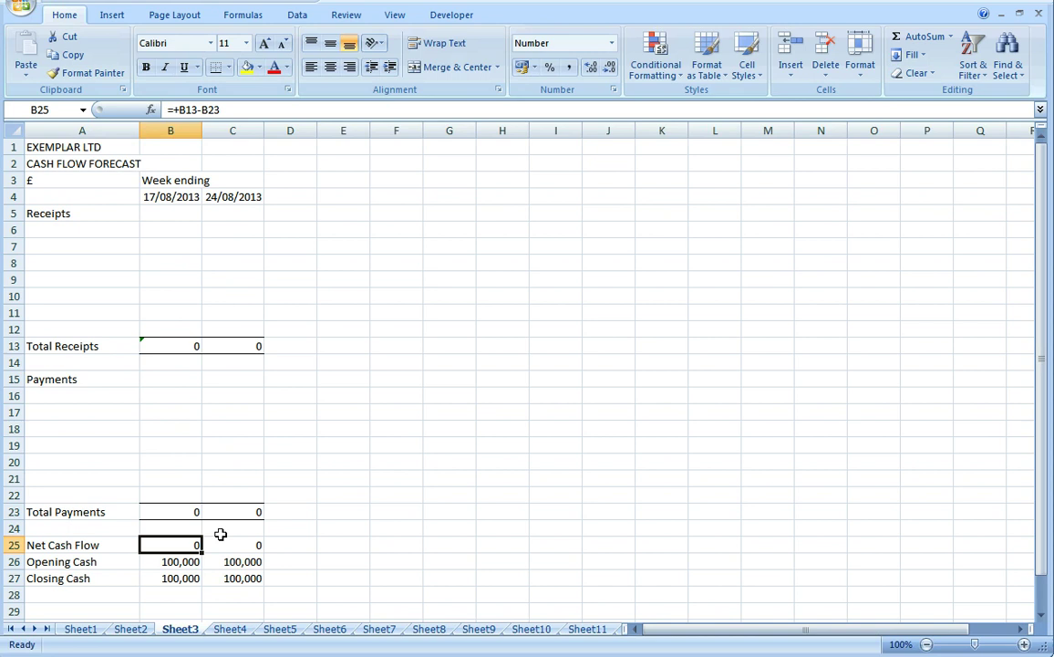
pyautogui.click(229, 561)
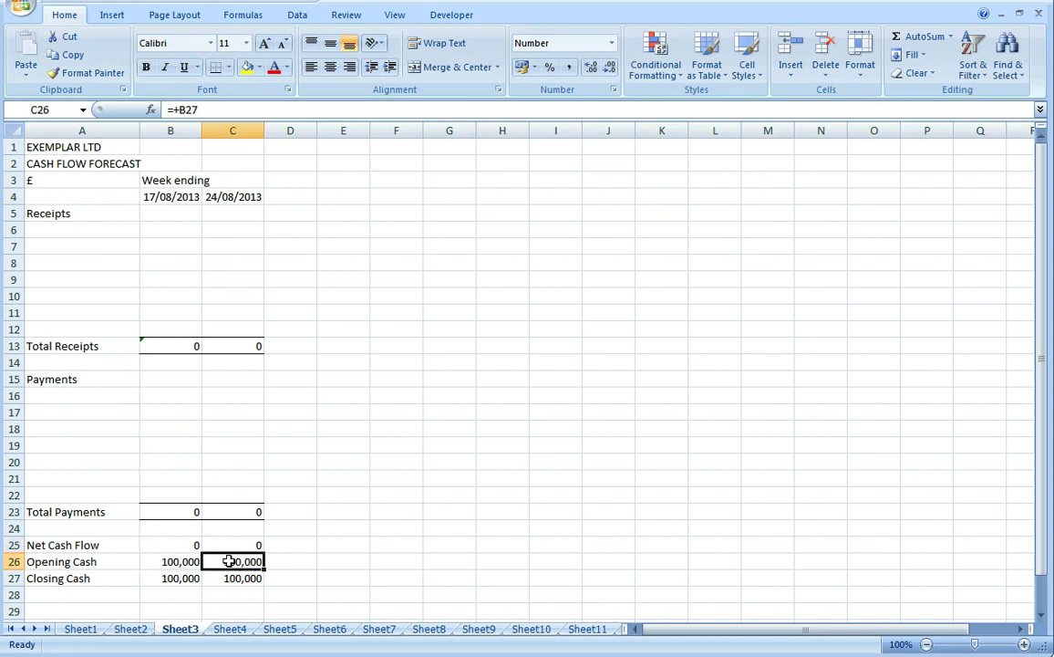
pyautogui.click(187, 578)
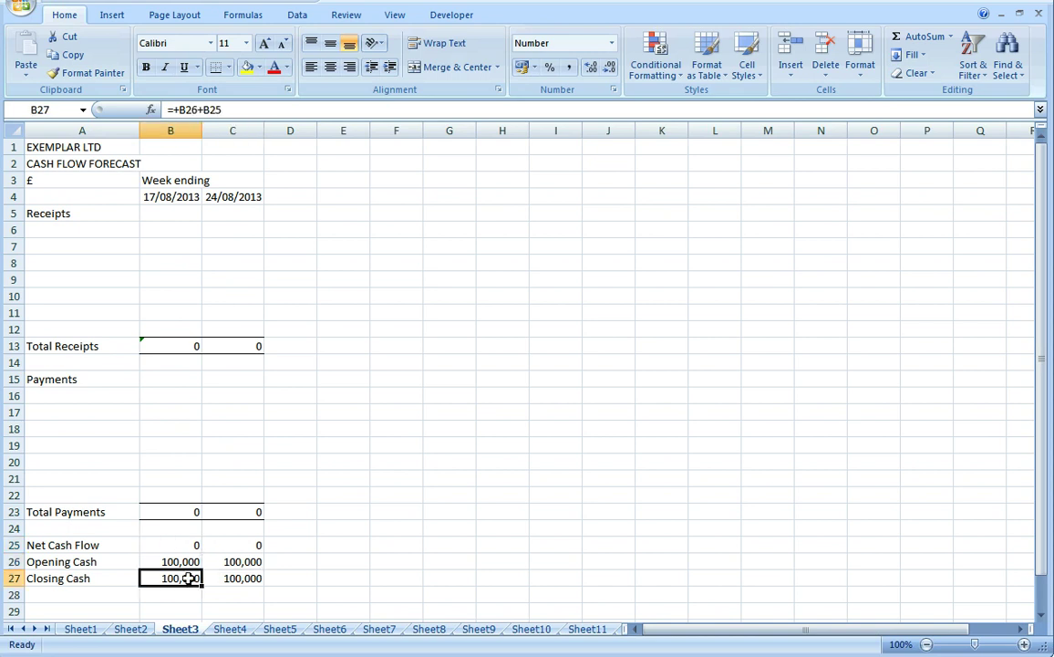
pyautogui.click(230, 578)
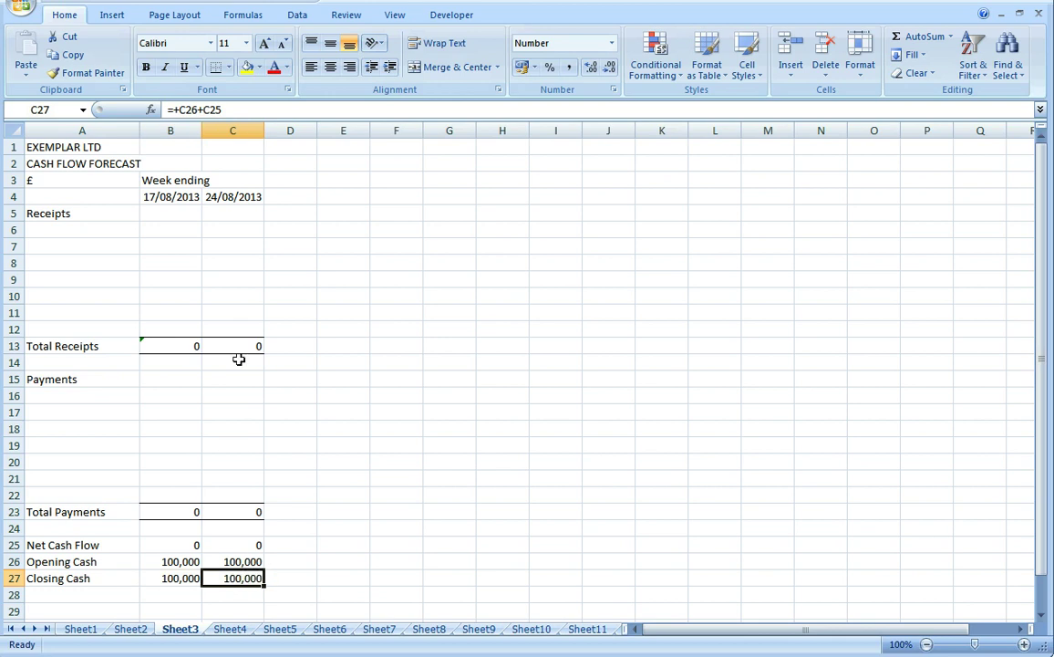
# Step: Fill the second-week column C4:C27 across to column N, giving thirteen weeks
pyautogui.moveTo(239, 196); pyautogui.dragTo(246, 578)
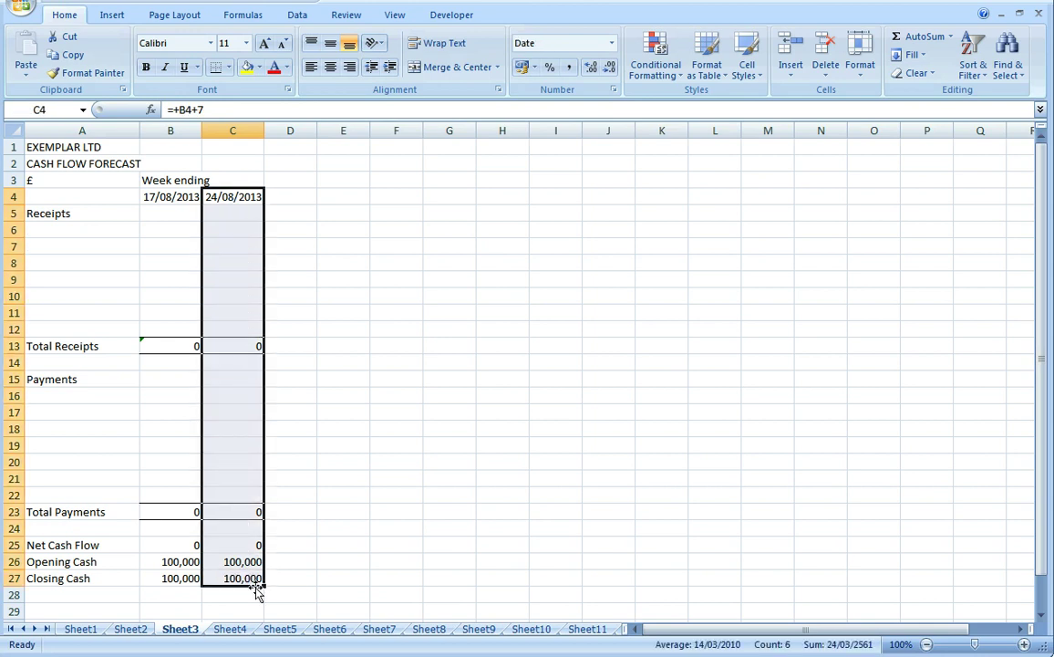
pyautogui.moveTo(264, 586); pyautogui.dragTo(835, 598)
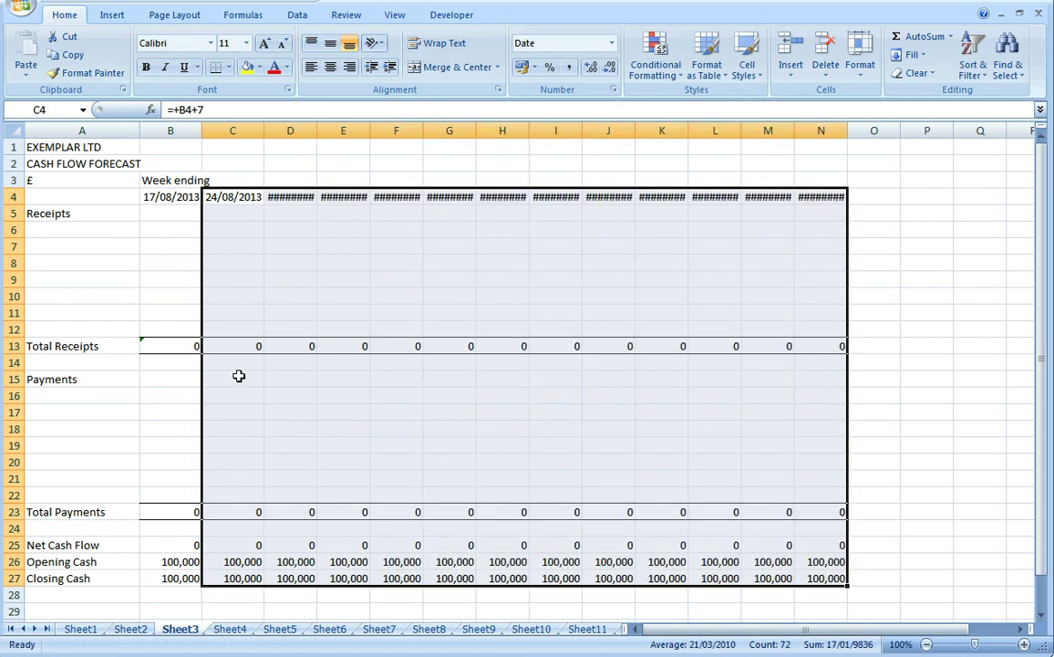
pyautogui.click(238, 377)
pyautogui.click(211, 283)
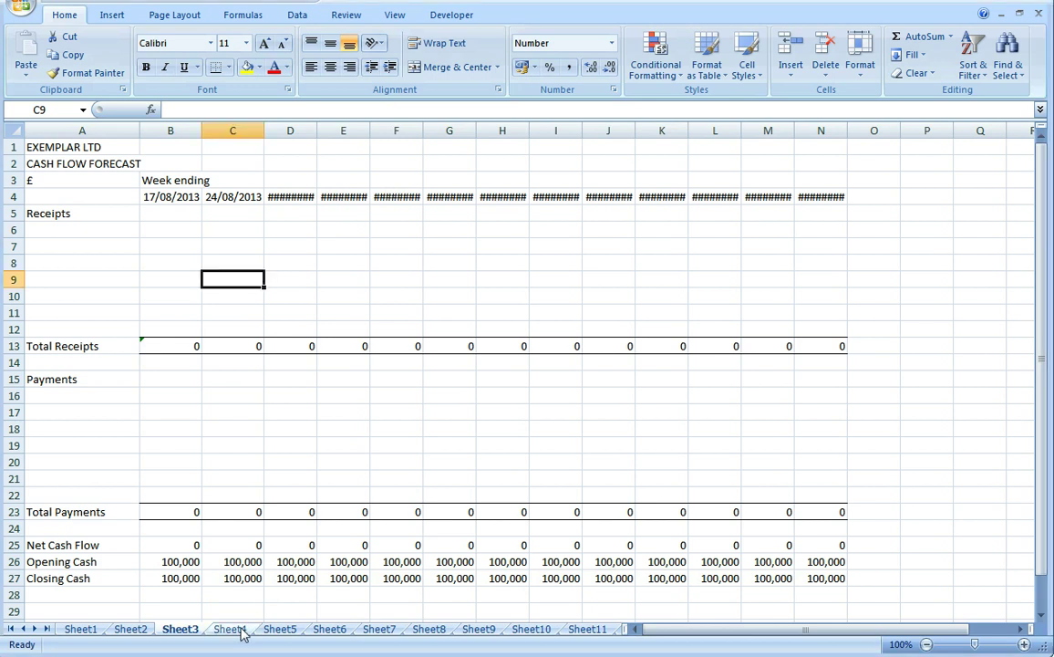
# Step: Look over Sheet4's formatted template, starting with the first Cash Sales cell
pyautogui.click(230, 629)
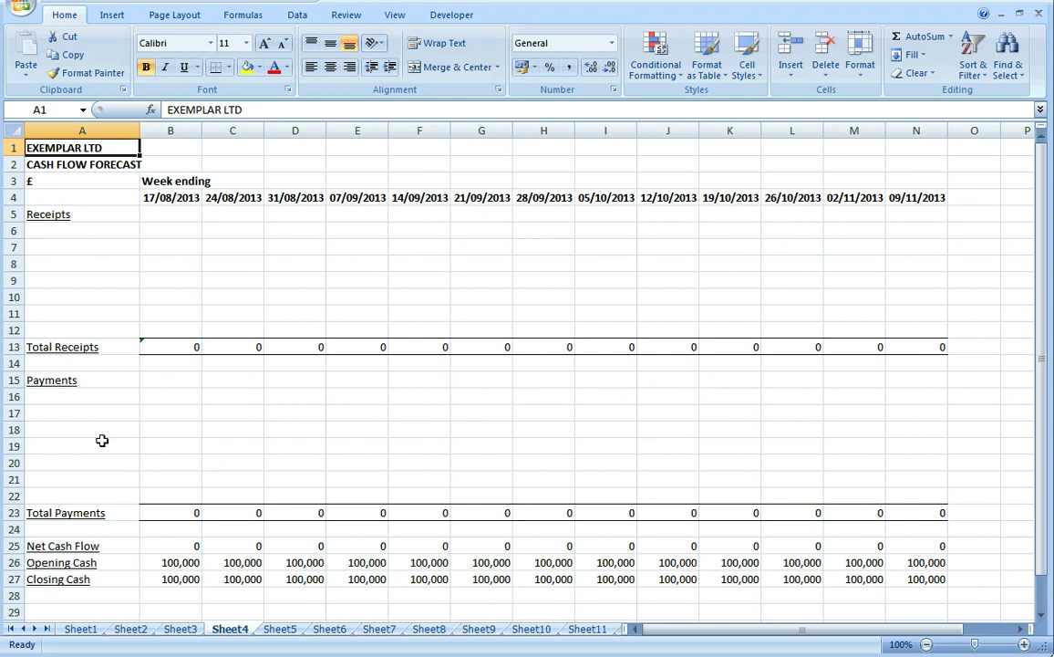
pyautogui.click(101, 229)
pyautogui.click(190, 235)
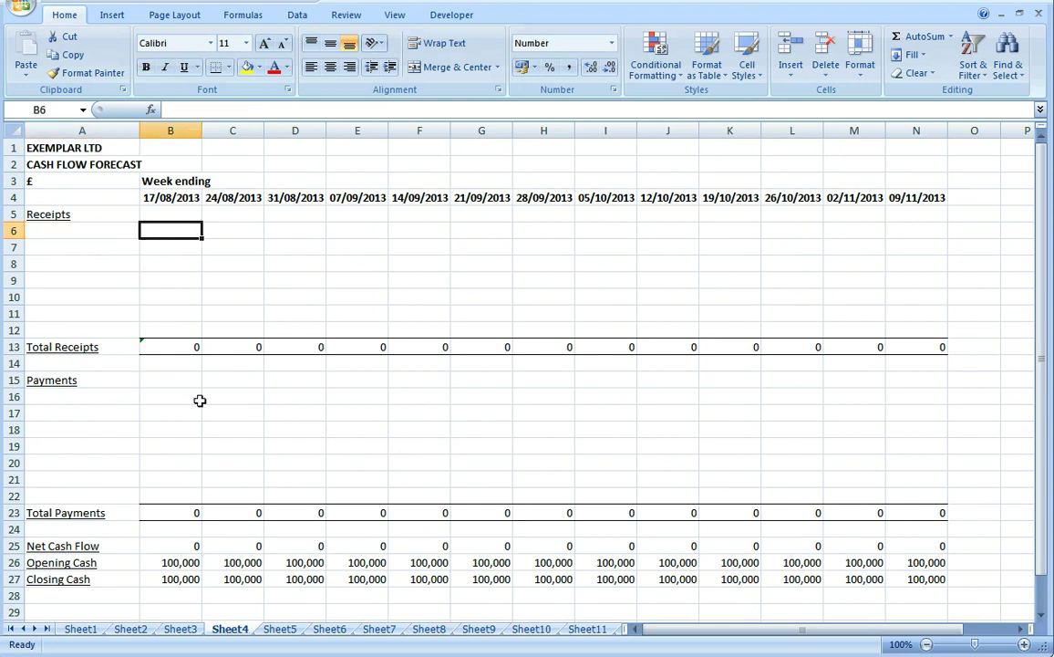
# Step: On Sheet5, check the weekly 12,000 Cash Sales receipts
pyautogui.click(279, 629)
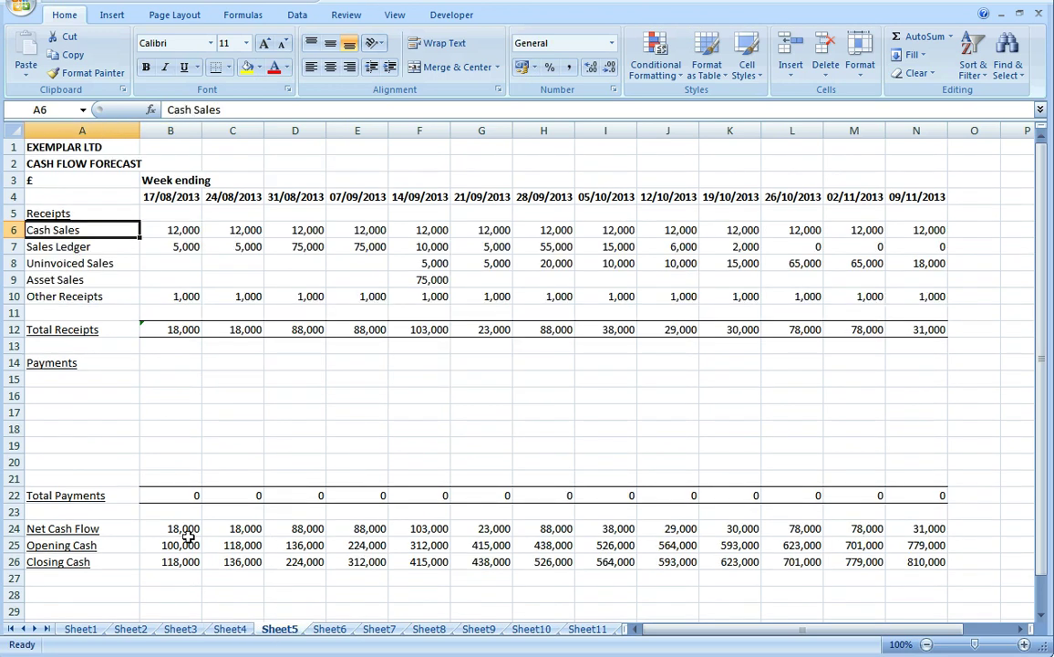
pyautogui.click(159, 230)
pyautogui.click(217, 229)
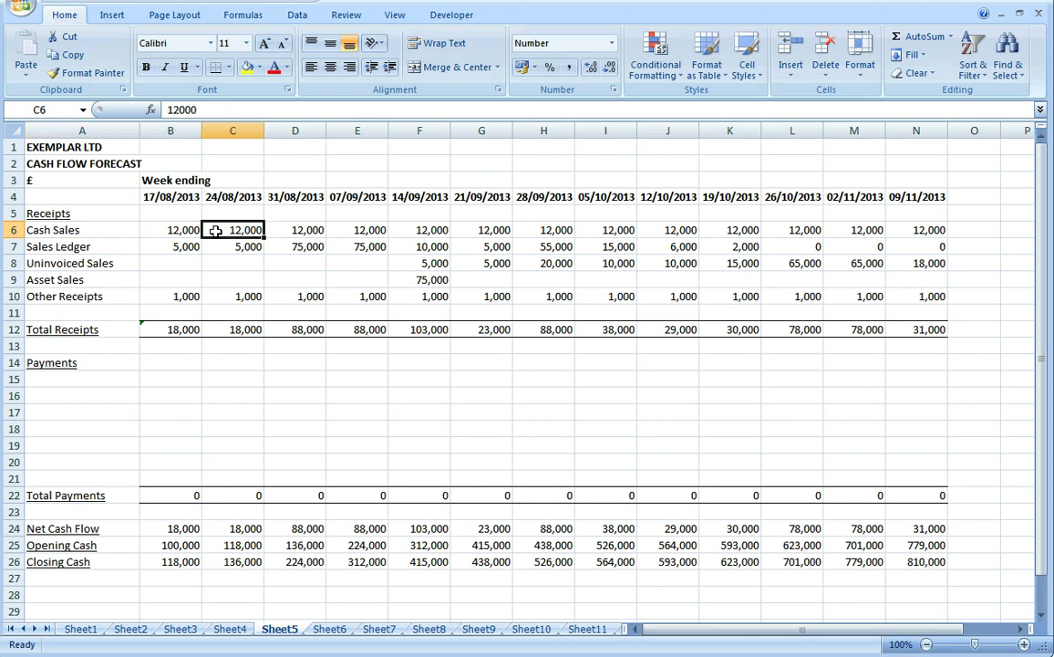
pyautogui.click(280, 231)
pyautogui.click(339, 231)
pyautogui.click(428, 231)
pyautogui.click(473, 231)
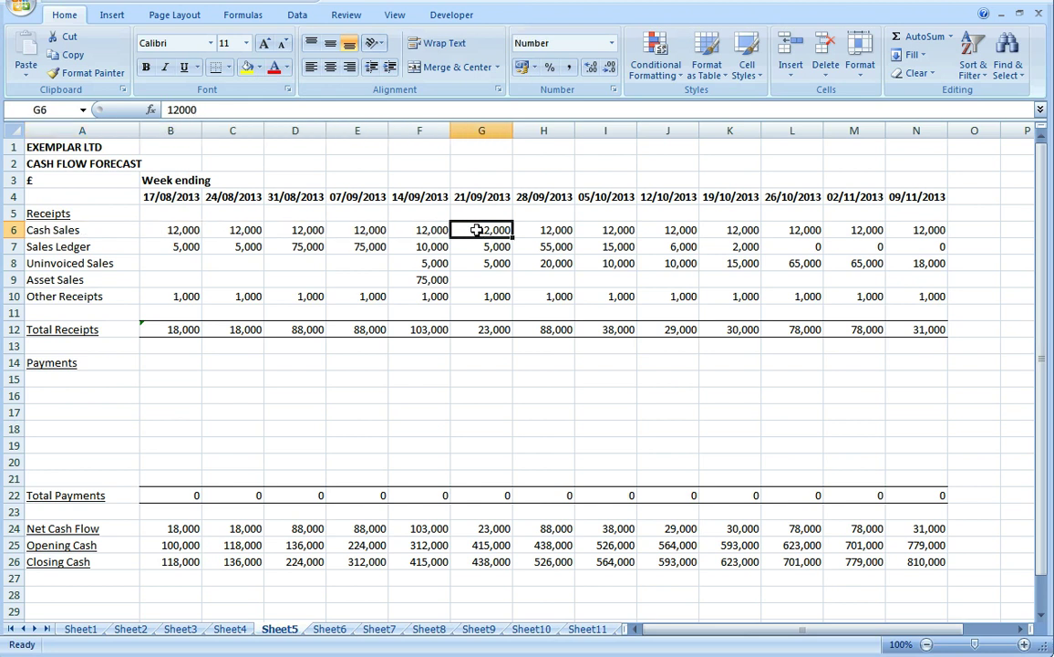
# Step: Review the Sales Ledger receipts, from the early 5,000 amounts to the 75,000 ones
pyautogui.click(88, 247)
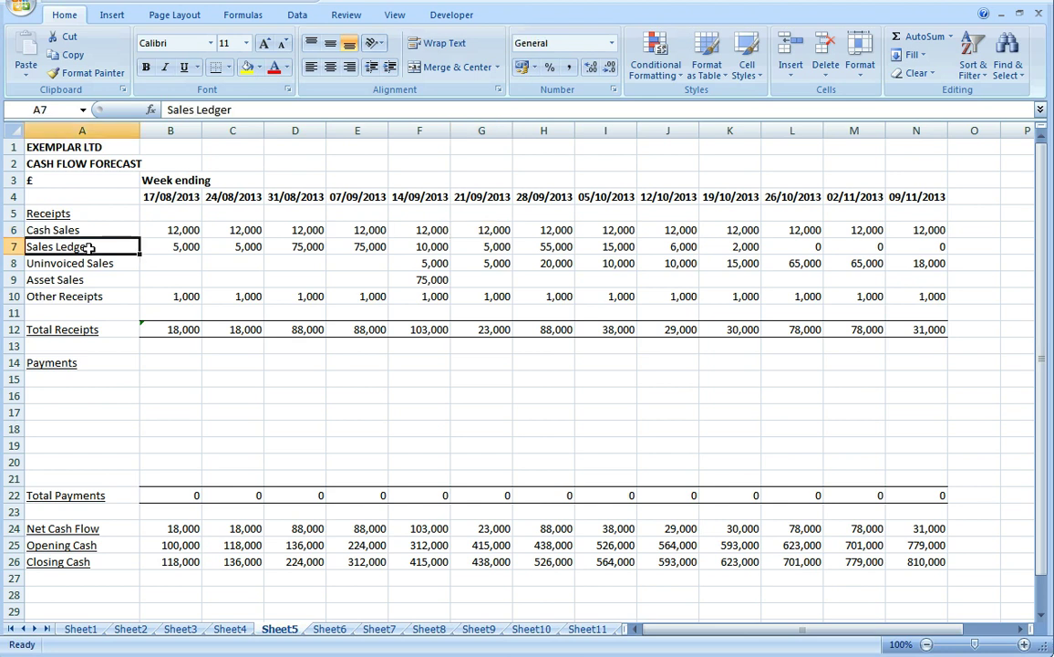
pyautogui.click(148, 247)
pyautogui.click(225, 249)
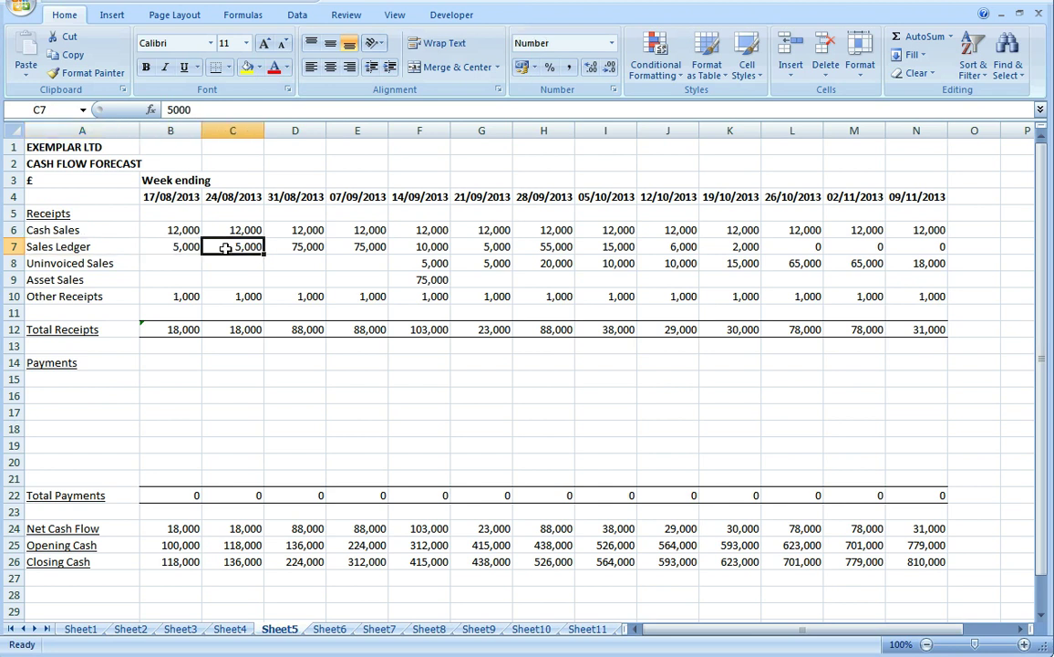
pyautogui.click(307, 246)
pyautogui.click(375, 247)
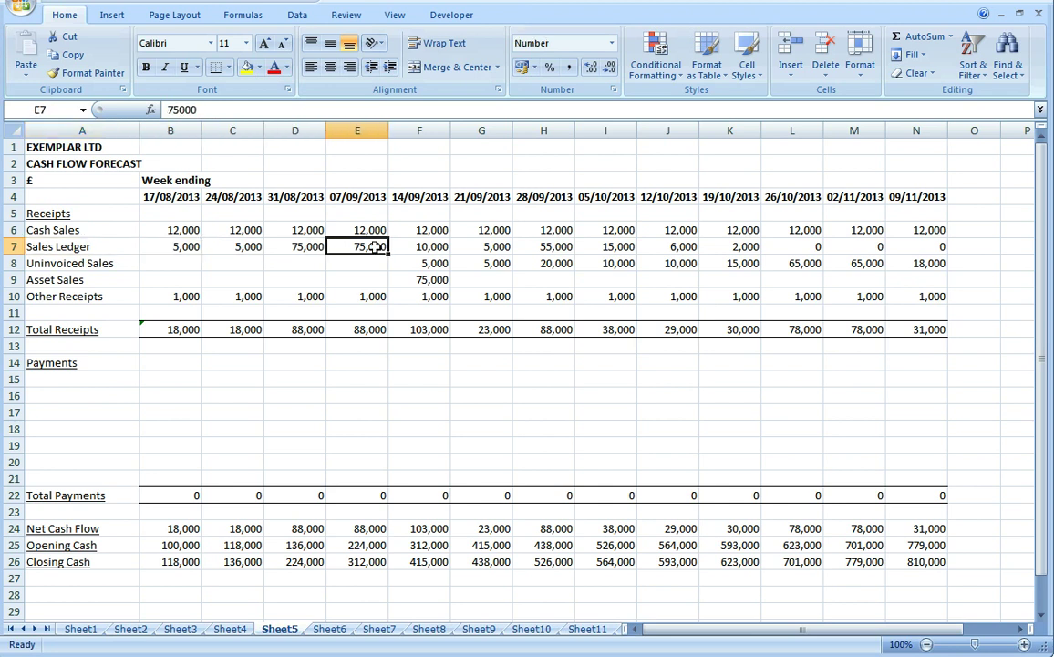
pyautogui.click(430, 246)
pyautogui.click(498, 247)
pyautogui.click(552, 246)
pyautogui.click(605, 246)
pyautogui.click(670, 246)
pyautogui.click(723, 246)
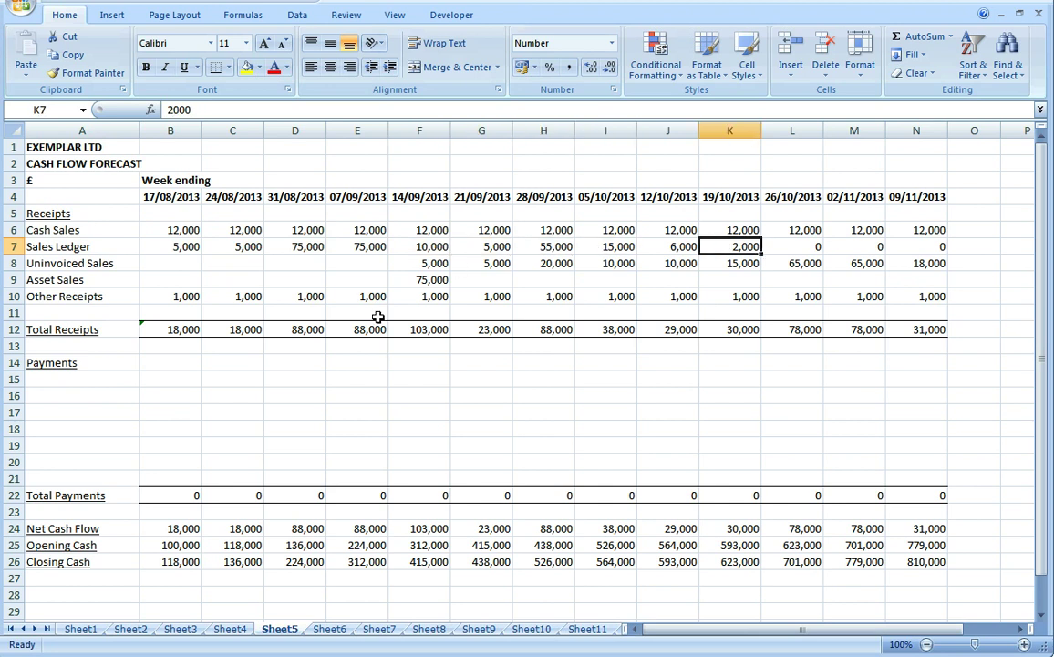
# Step: Review the Uninvoiced Sales amounts, ending with 18,000 in the last week
pyautogui.click(83, 265)
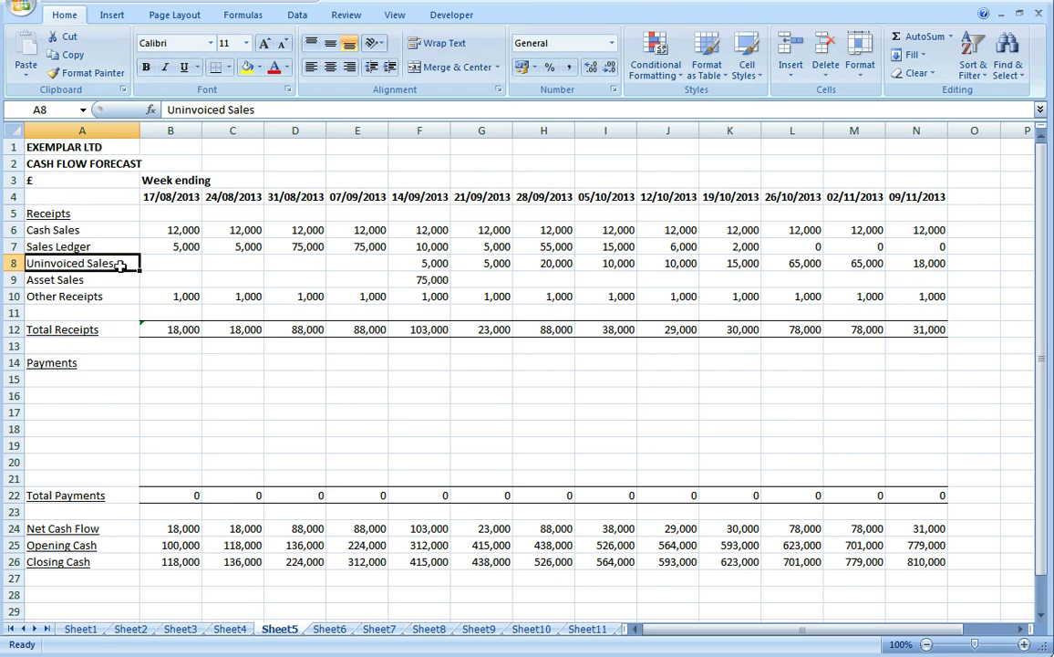
pyautogui.click(482, 263)
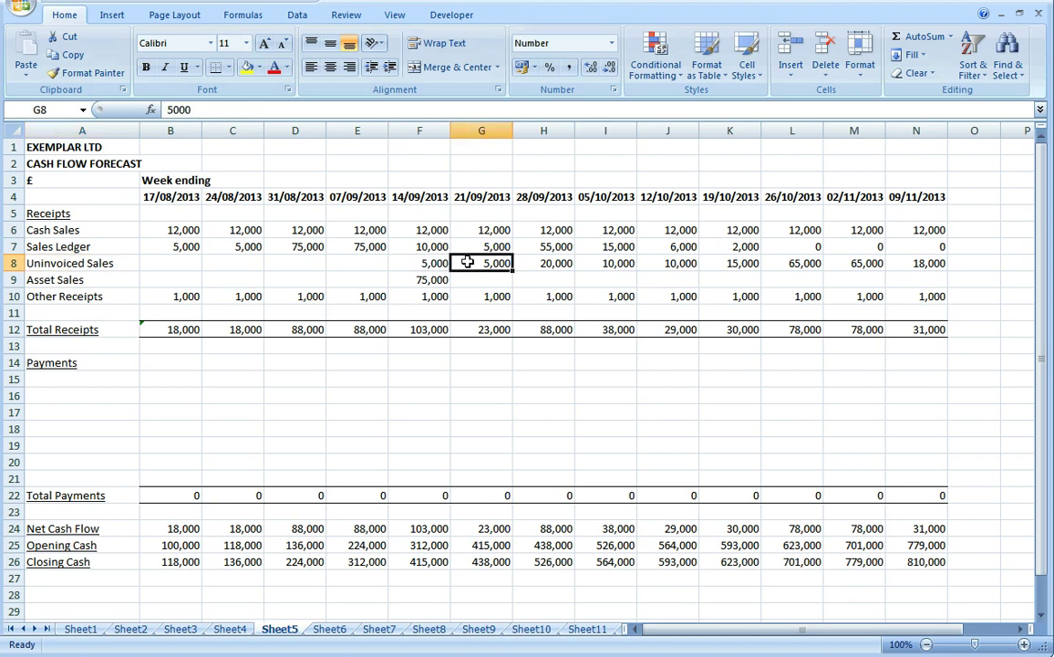
pyautogui.click(540, 262)
pyautogui.click(607, 262)
pyautogui.click(729, 262)
pyautogui.click(912, 264)
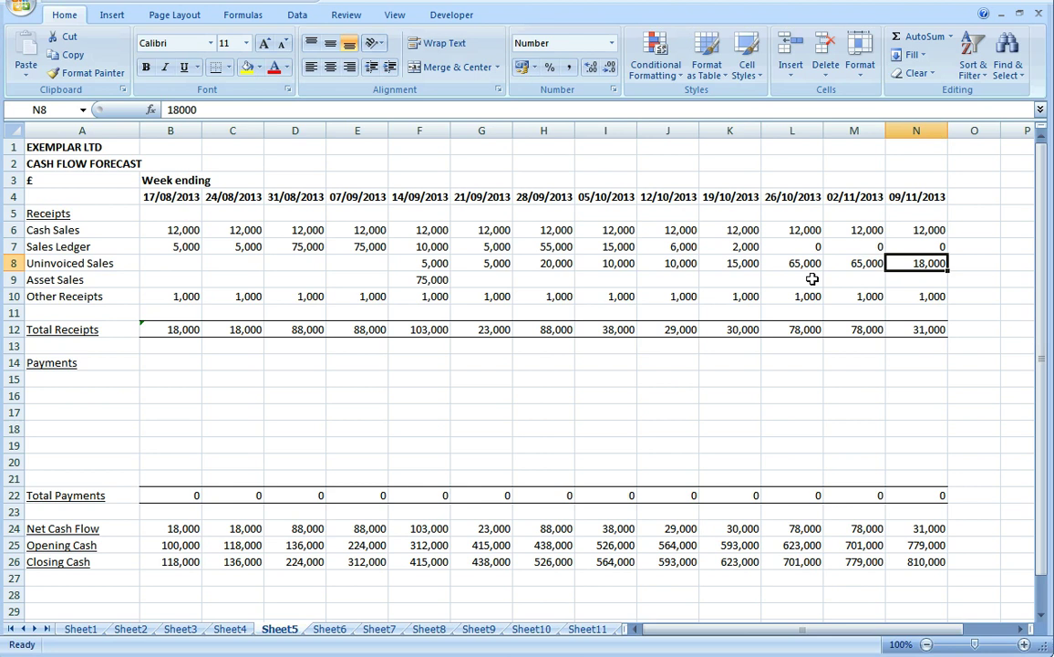
# Step: Check the 75,000 Asset Sales amount and the weekly 1,000 Other Receipts
pyautogui.click(133, 280)
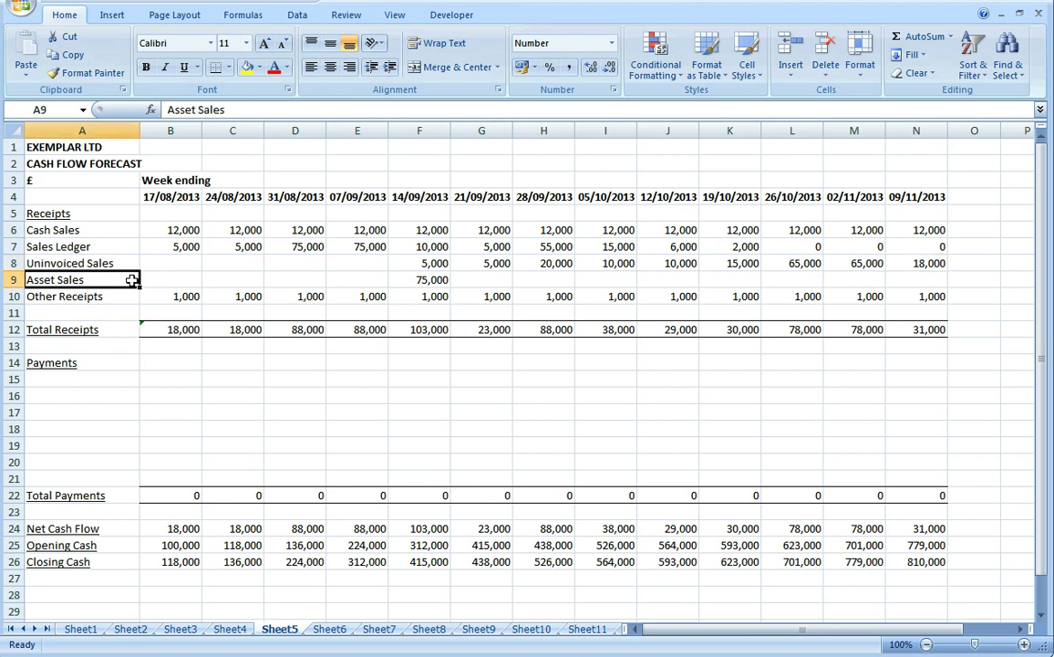
pyautogui.click(425, 279)
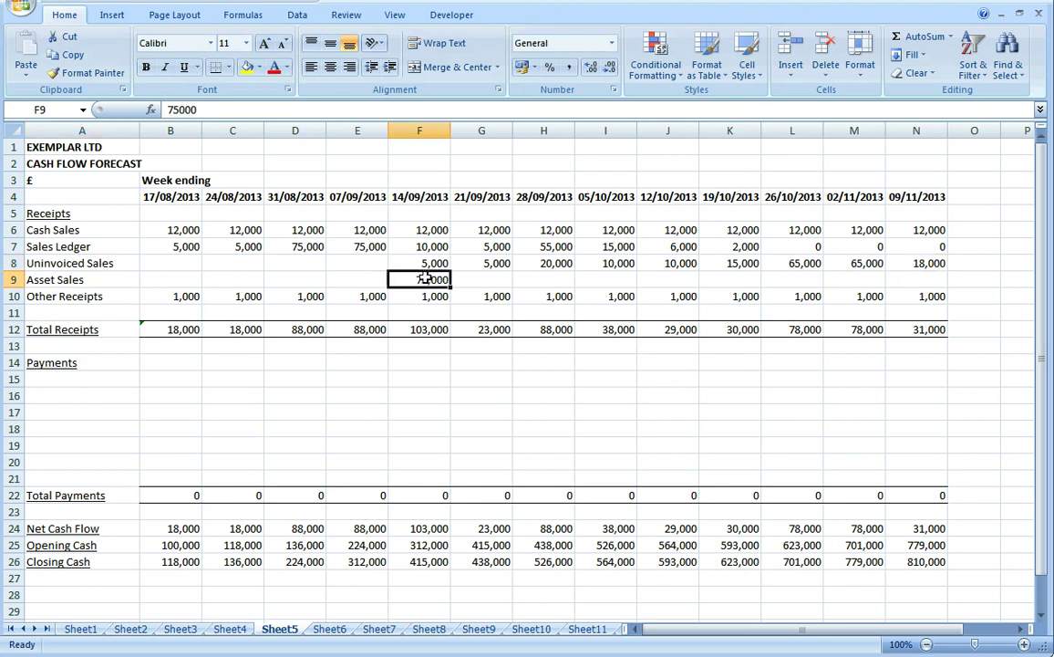
pyautogui.click(125, 296)
pyautogui.click(153, 297)
pyautogui.click(235, 295)
pyautogui.click(302, 295)
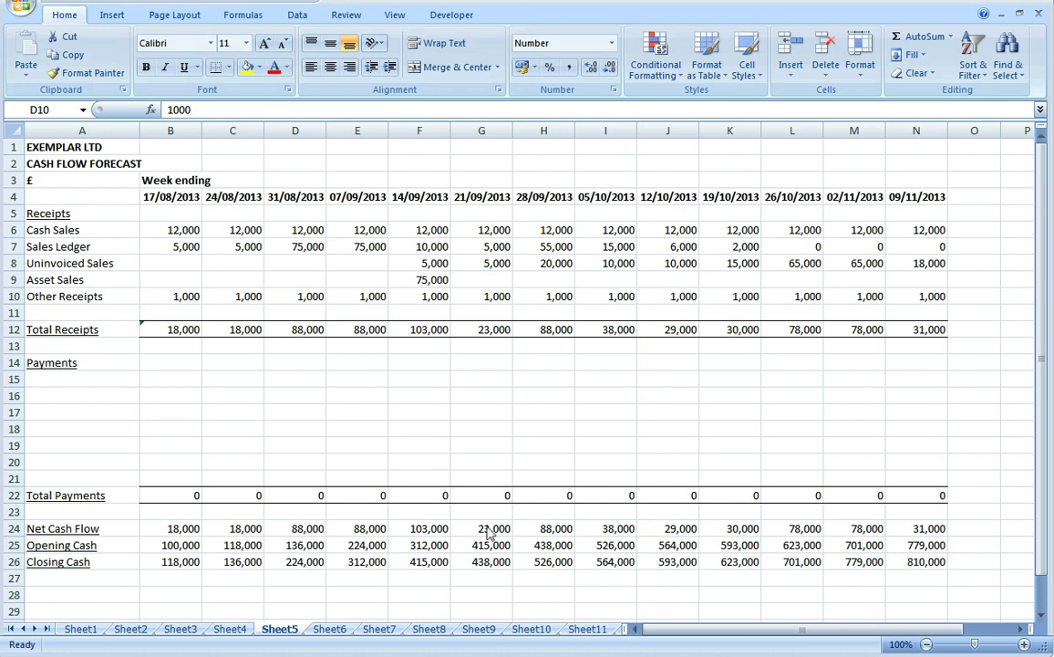
# Step: On Sheet6, check the weekly 7,500 Wages payments
pyautogui.click(330, 629)
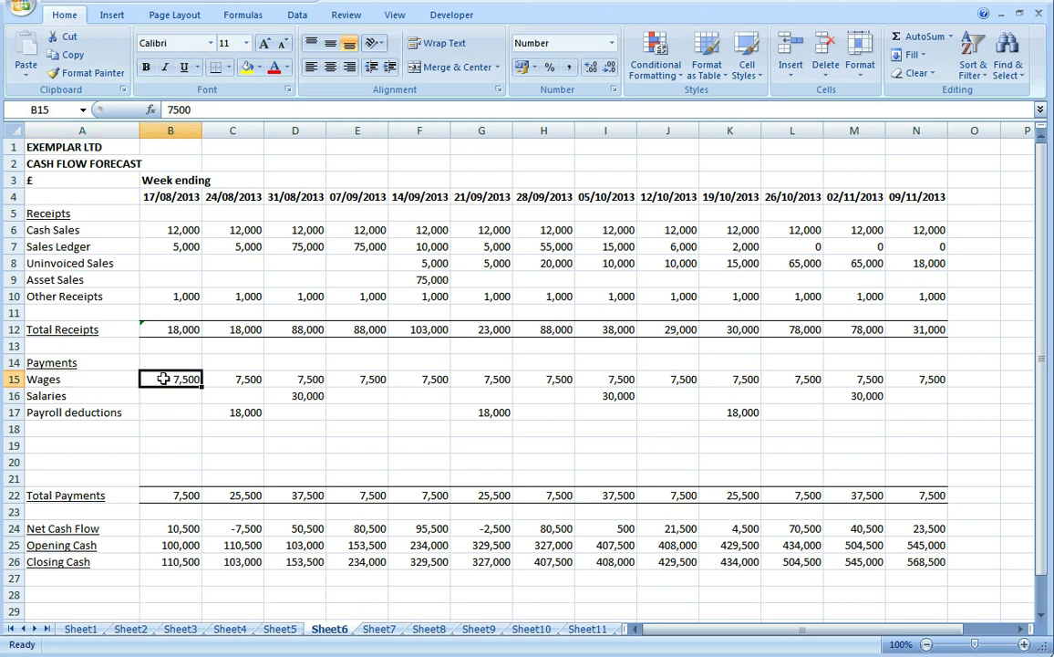
pyautogui.click(244, 378)
pyautogui.click(313, 379)
pyautogui.click(377, 379)
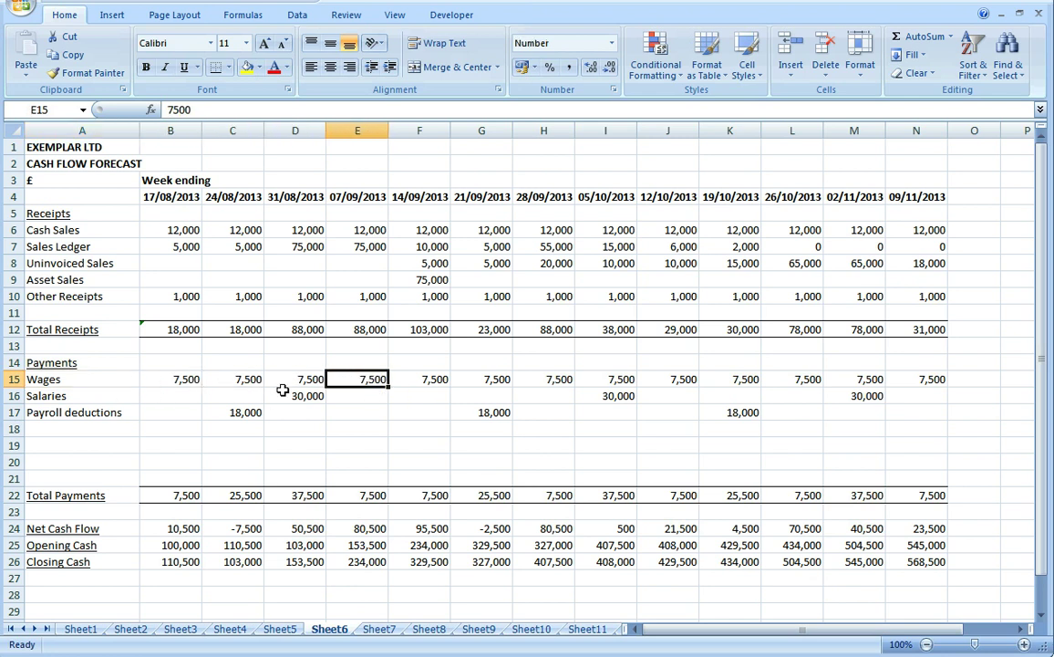
# Step: Review the 30,000 Salaries payments for 31/08, 05/10 and 02/11/2013
pyautogui.click(78, 395)
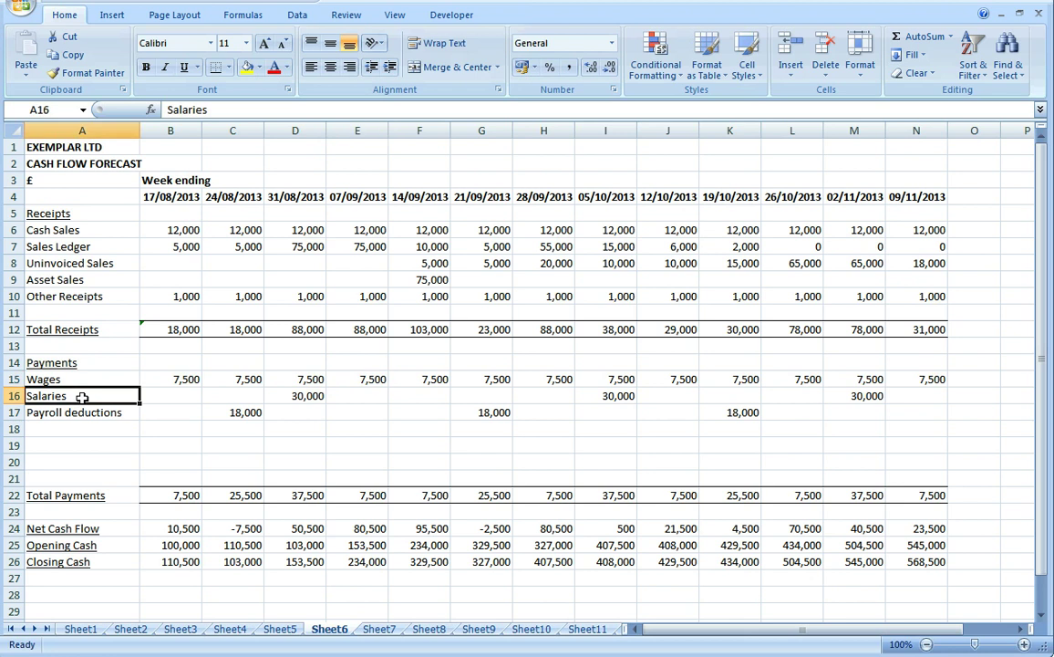
pyautogui.click(278, 396)
pyautogui.click(558, 394)
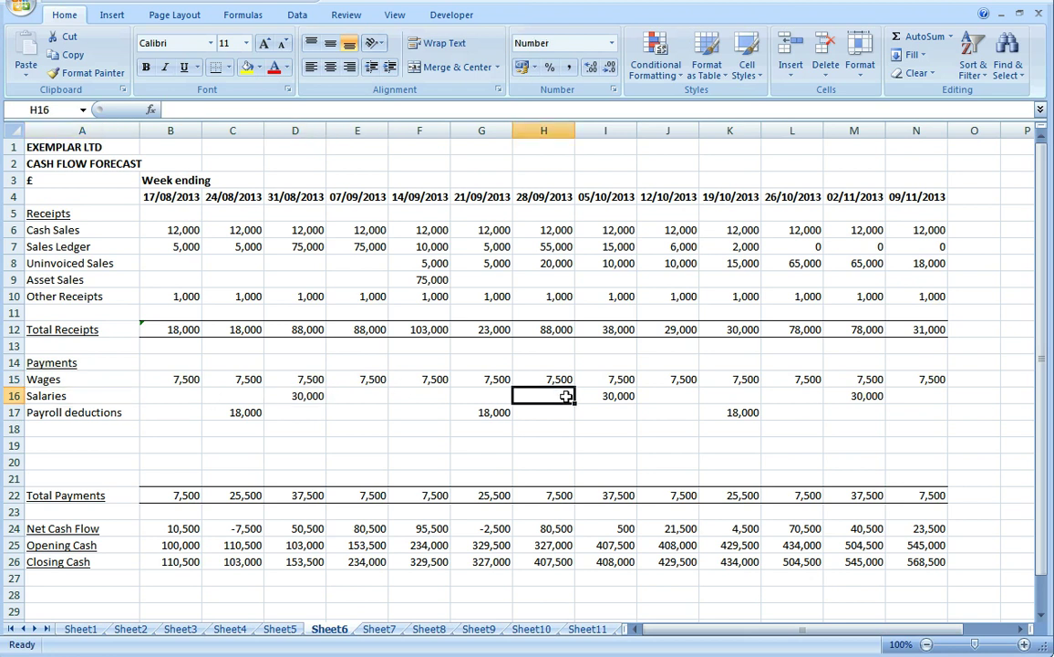
pyautogui.click(585, 394)
pyautogui.click(852, 398)
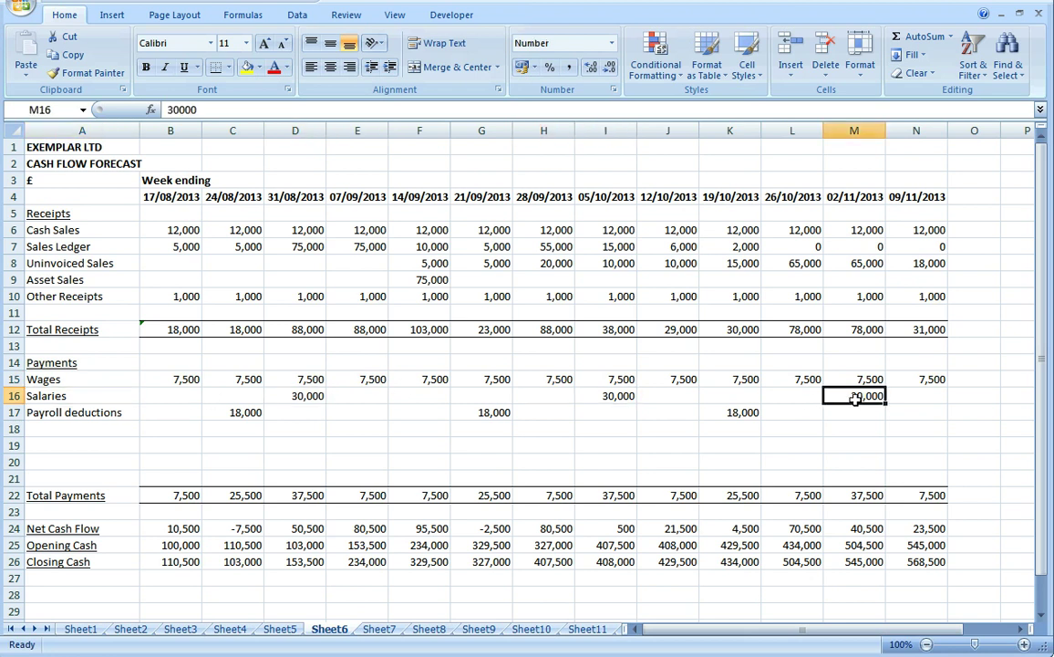
pyautogui.click(622, 398)
pyautogui.click(290, 363)
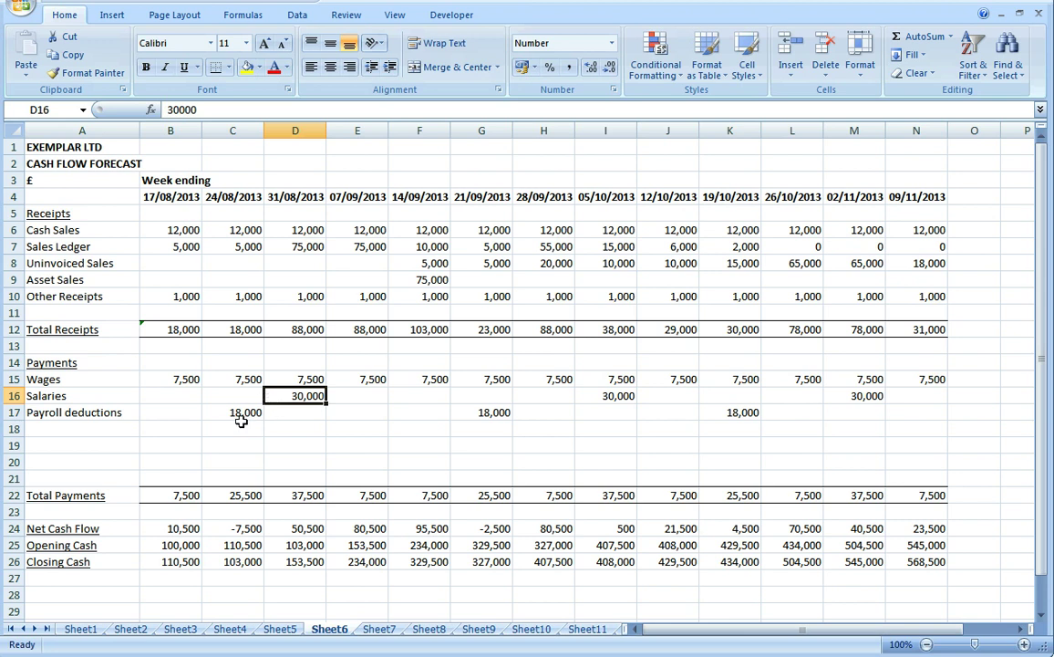
# Step: Check the 18,000 Payroll deductions amounts starting 24/08/2013
pyautogui.click(242, 416)
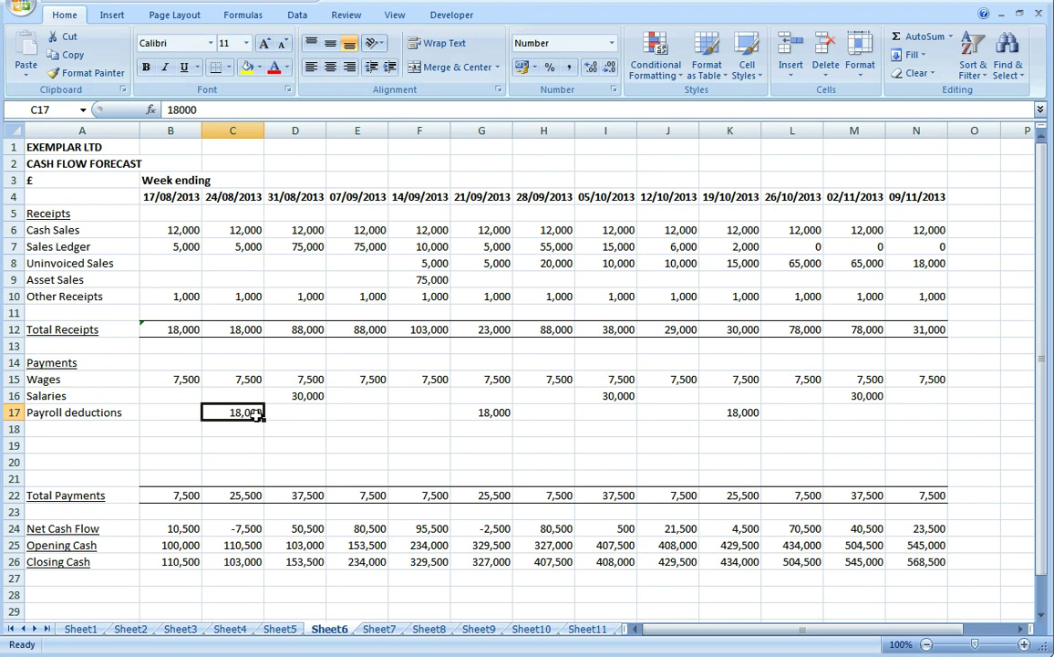
pyautogui.click(503, 412)
pyautogui.click(746, 413)
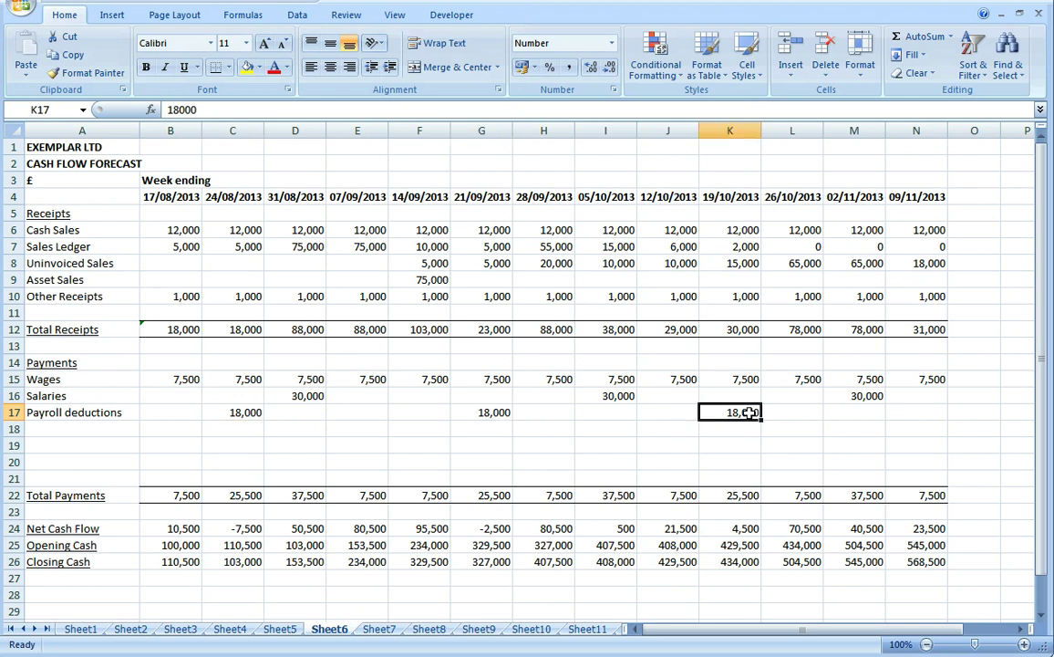
pyautogui.click(244, 413)
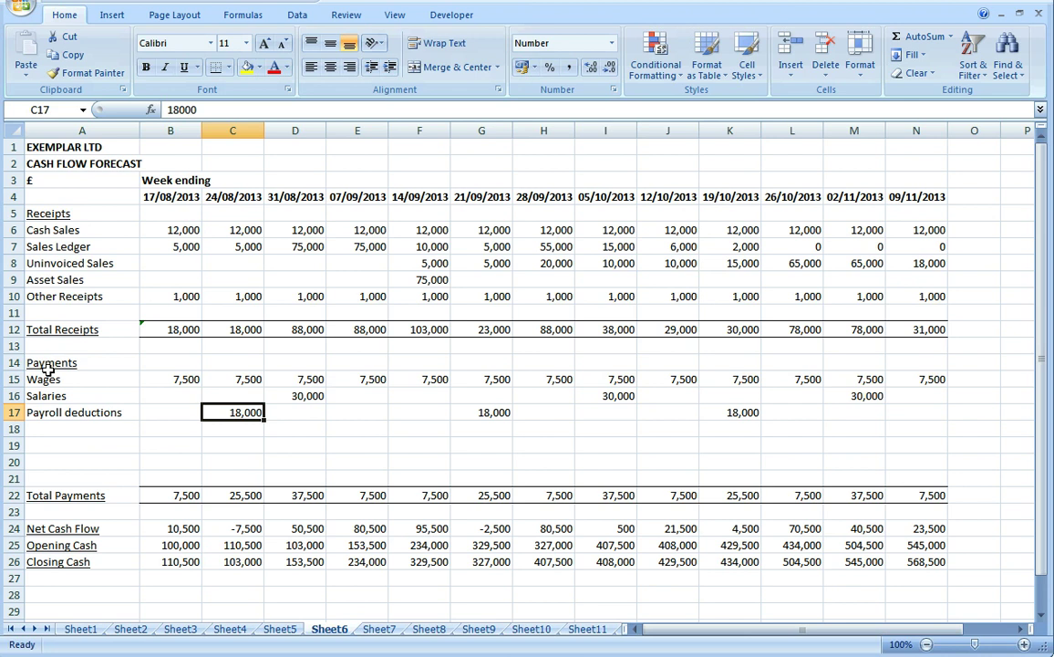
pyautogui.click(83, 424)
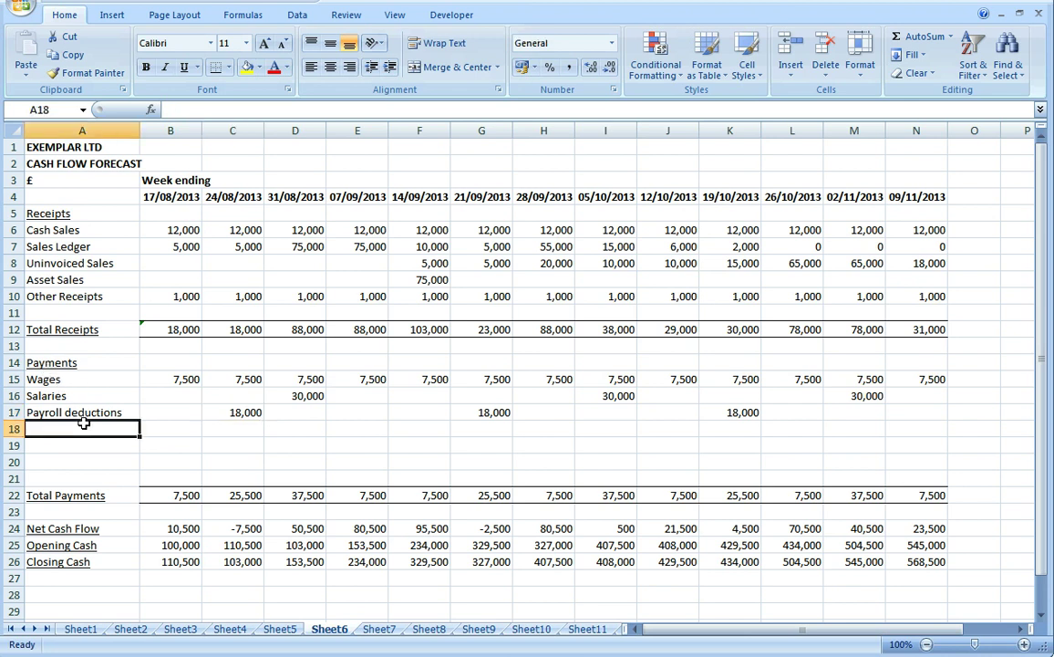
pyautogui.click(380, 624)
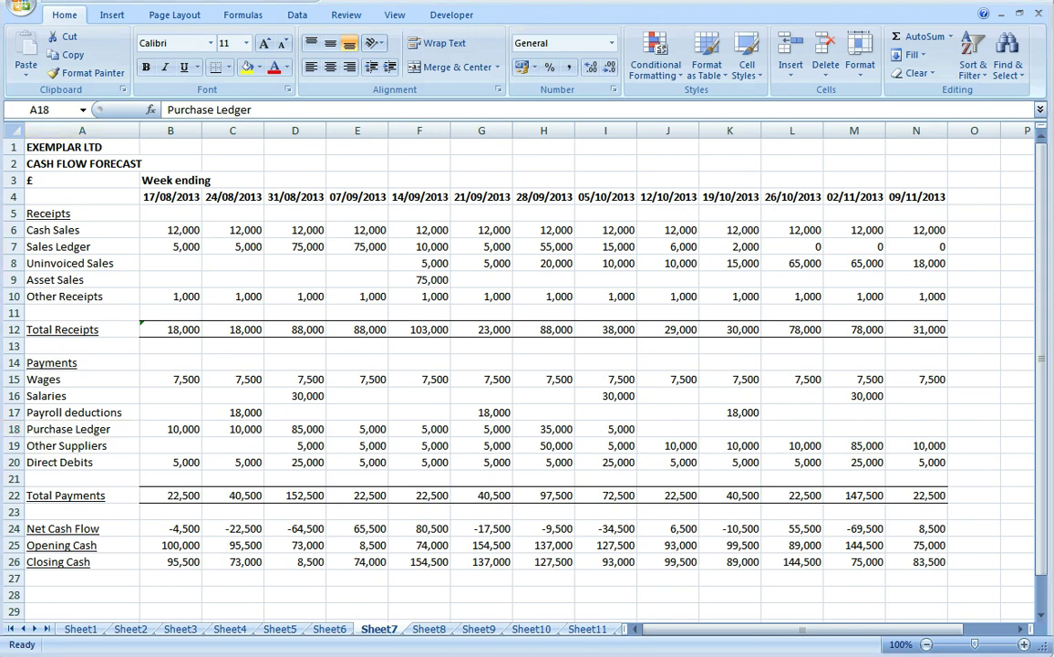
# Step: Review the weekly Purchase Ledger payments, including the 85,000 and 35,000 amounts
pyautogui.click(156, 428)
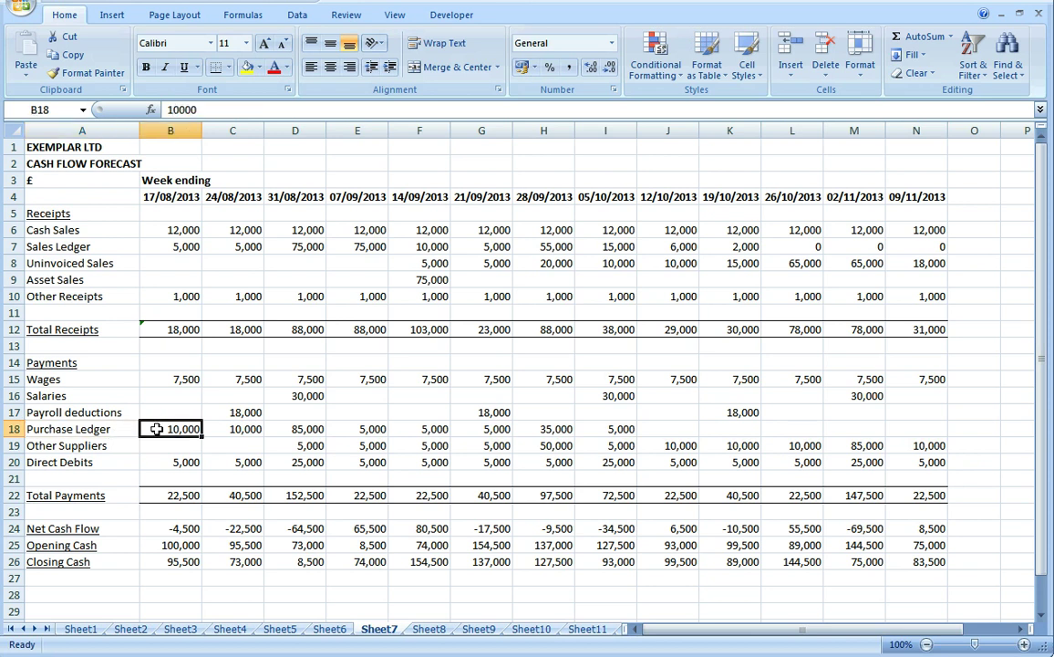
pyautogui.click(233, 431)
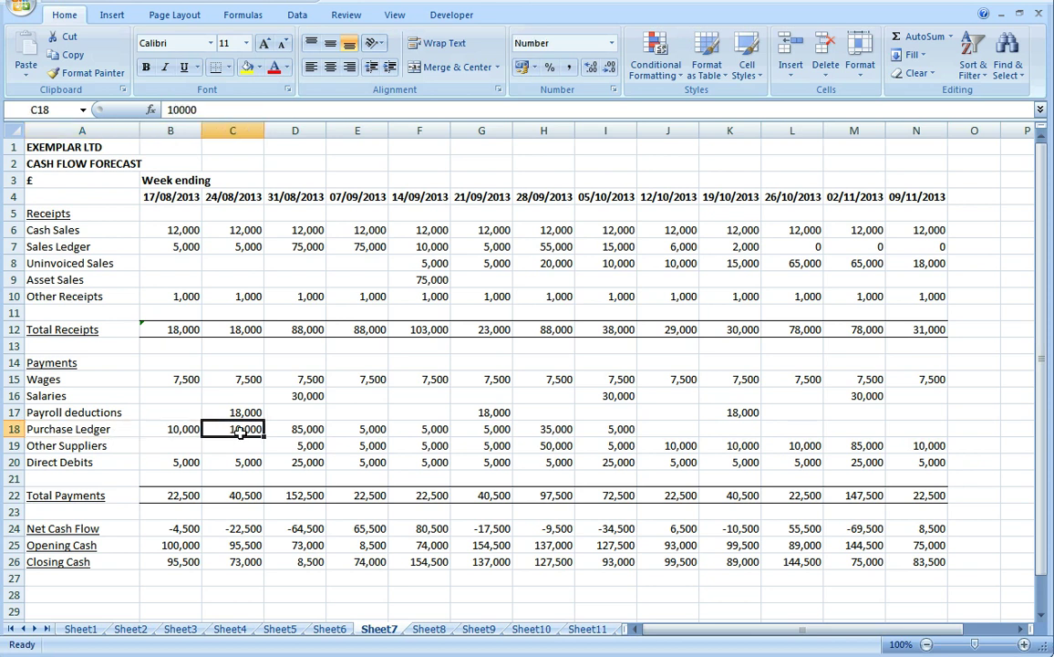
pyautogui.click(274, 431)
pyautogui.click(342, 431)
pyautogui.click(406, 431)
pyautogui.click(557, 429)
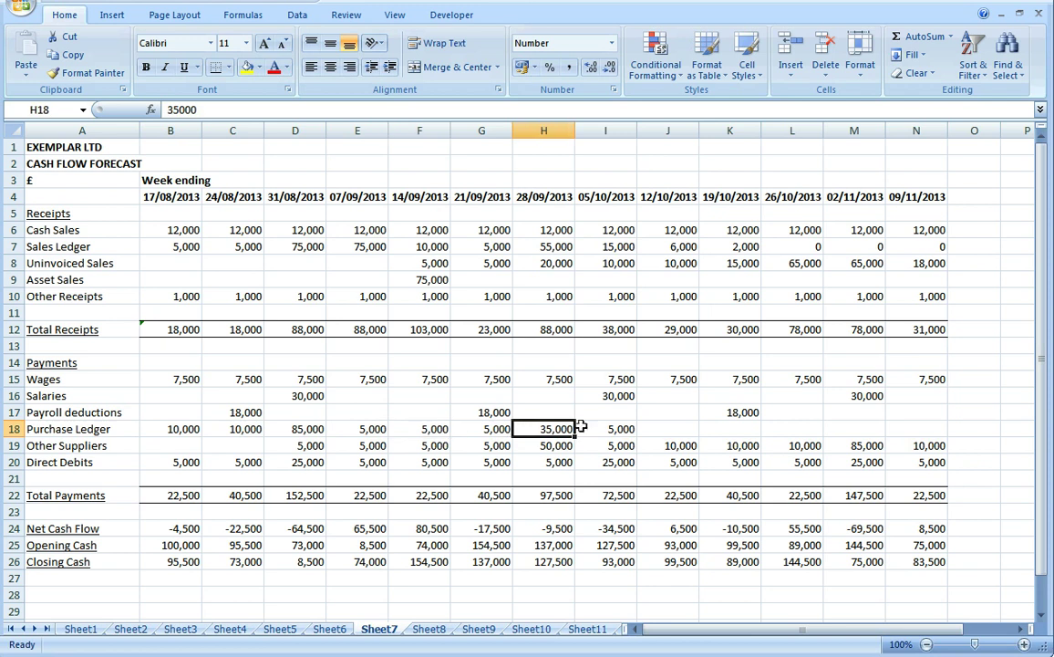
pyautogui.click(616, 429)
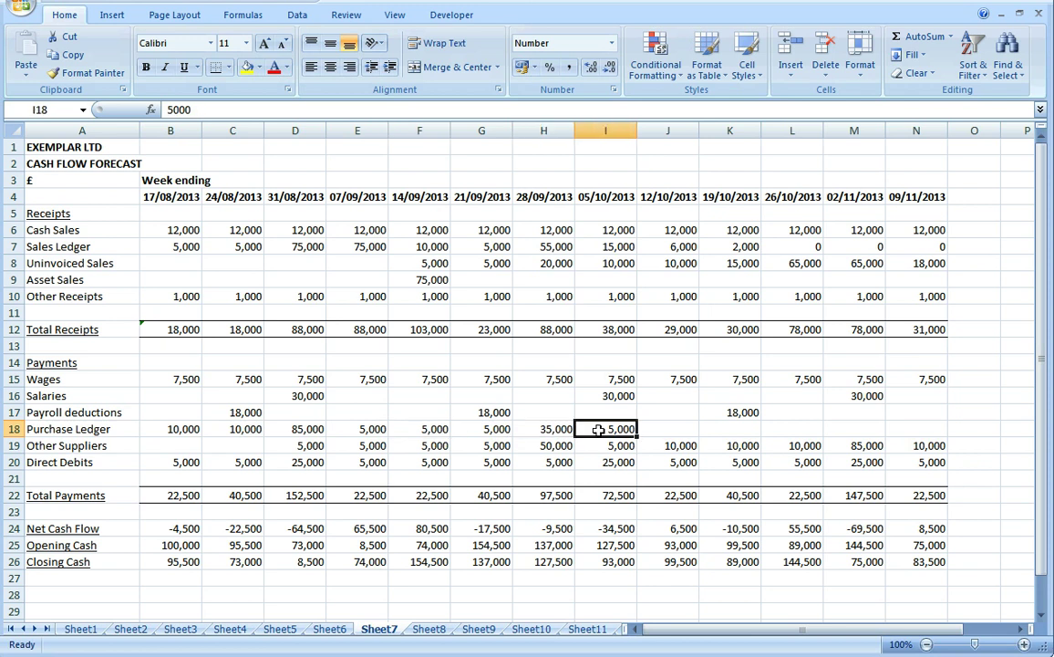
pyautogui.click(287, 429)
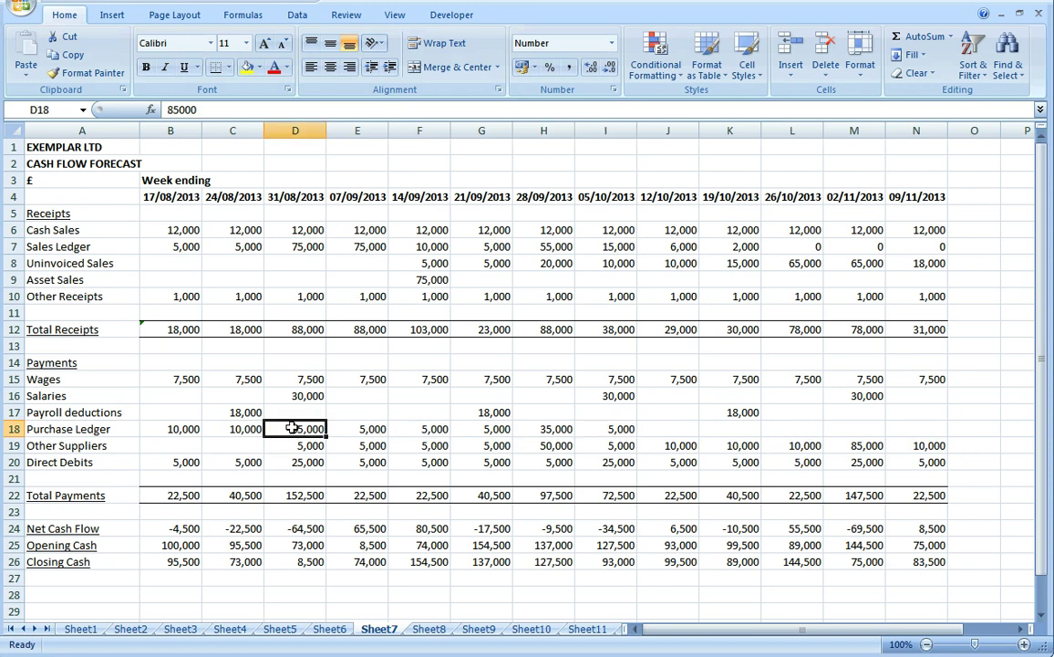
pyautogui.click(540, 429)
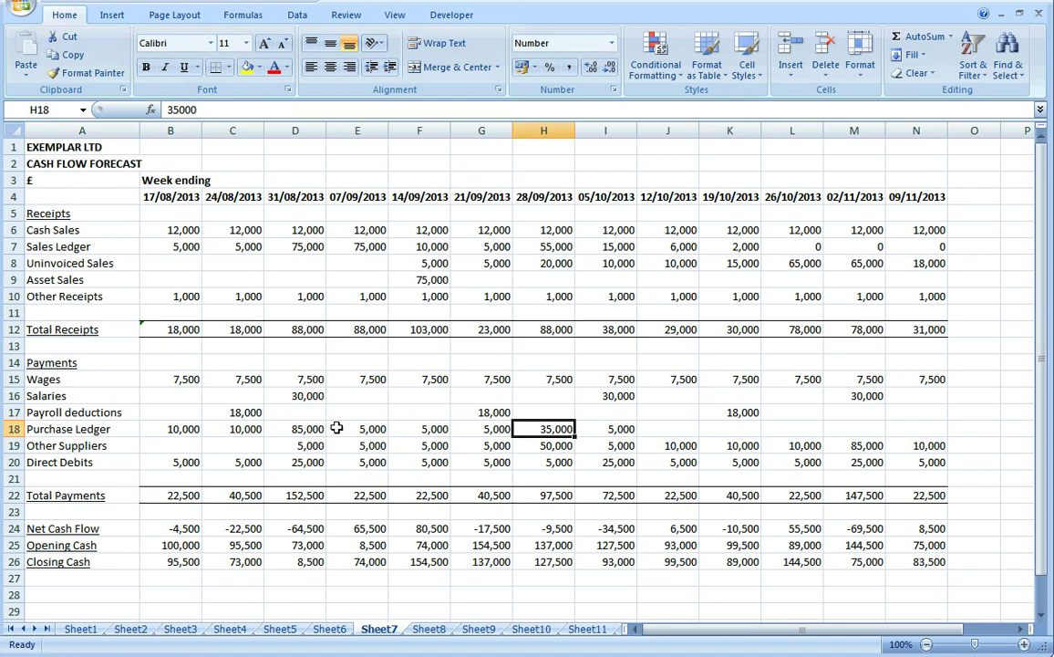
pyautogui.click(415, 428)
pyautogui.click(482, 428)
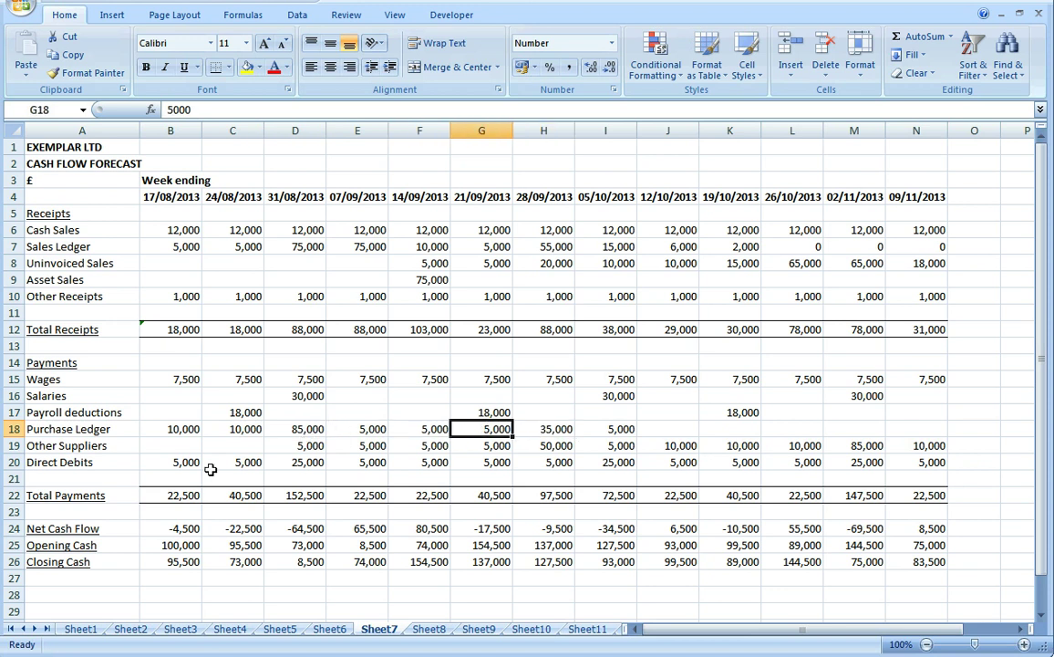
# Step: Review the Other Suppliers payments, including the 50,000 amount
pyautogui.click(113, 447)
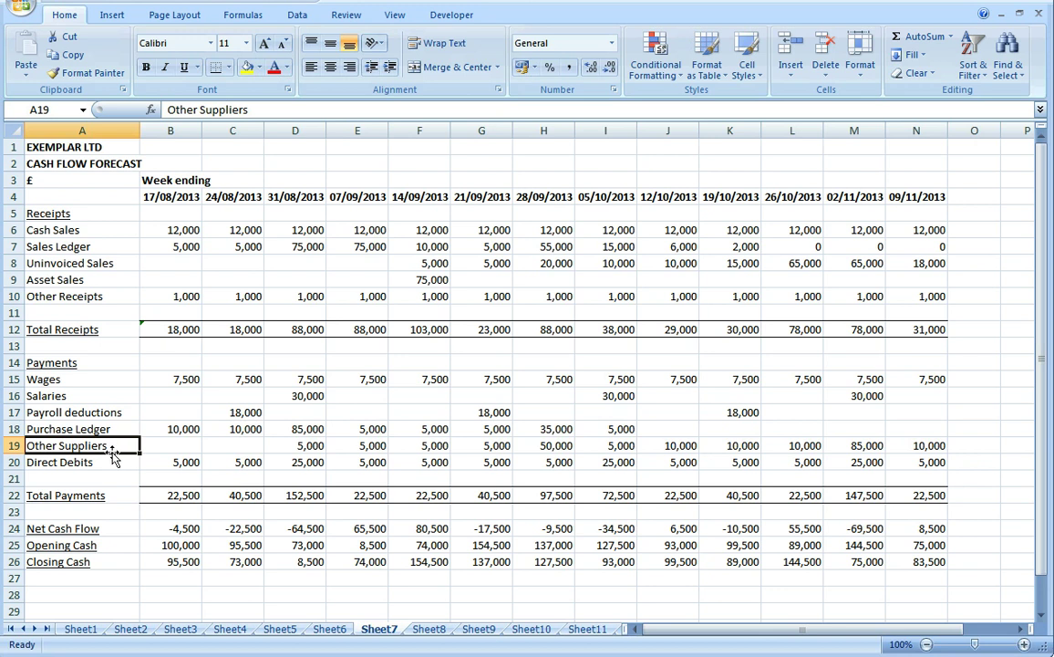
pyautogui.click(301, 445)
pyautogui.click(357, 445)
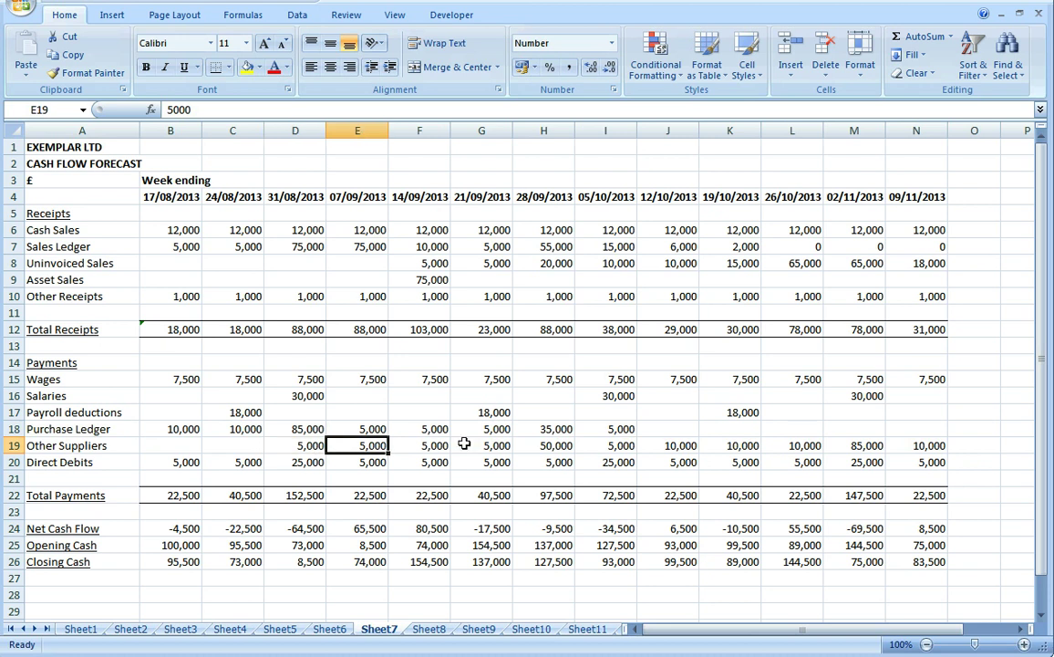
pyautogui.click(529, 447)
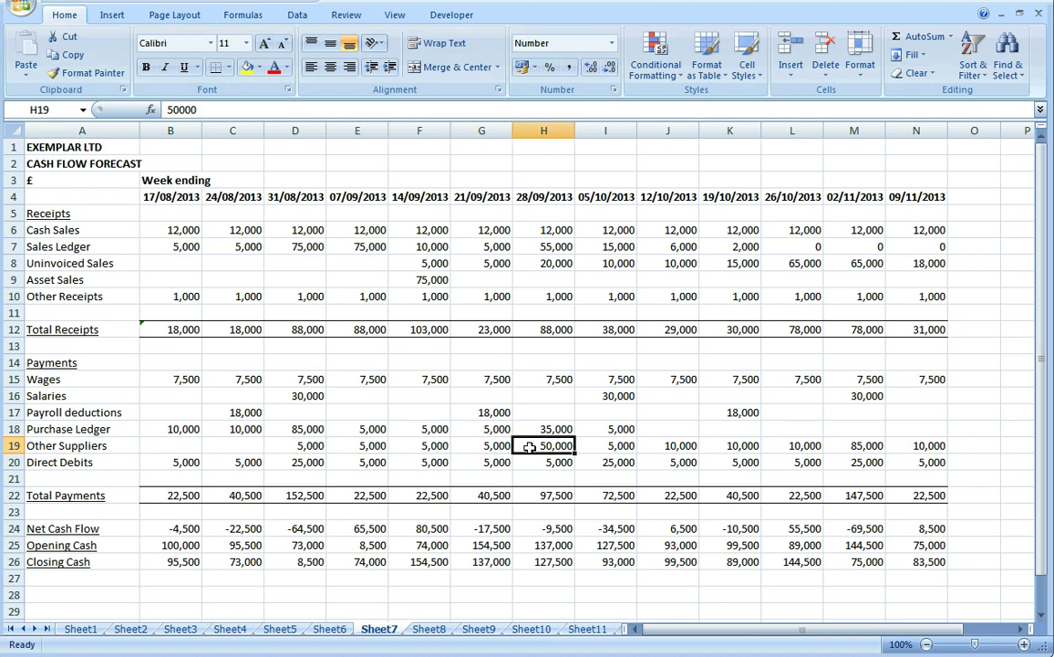
# Step: Review the Direct Debits payments, including the 25,000 amounts
pyautogui.click(89, 459)
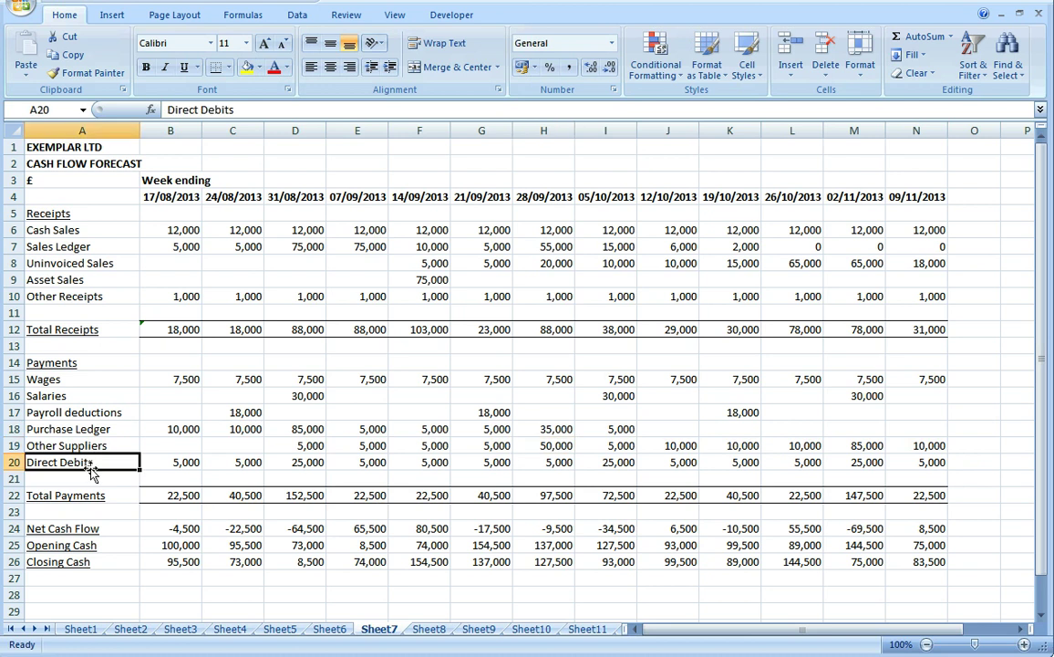
pyautogui.click(173, 463)
pyautogui.click(239, 462)
pyautogui.click(293, 462)
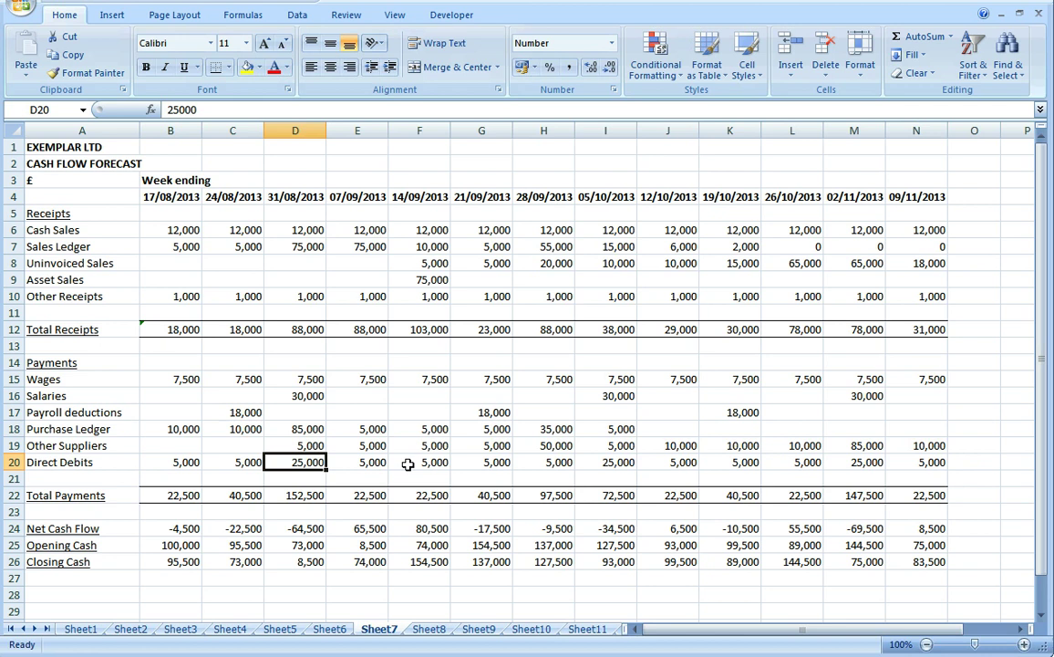
pyautogui.click(379, 463)
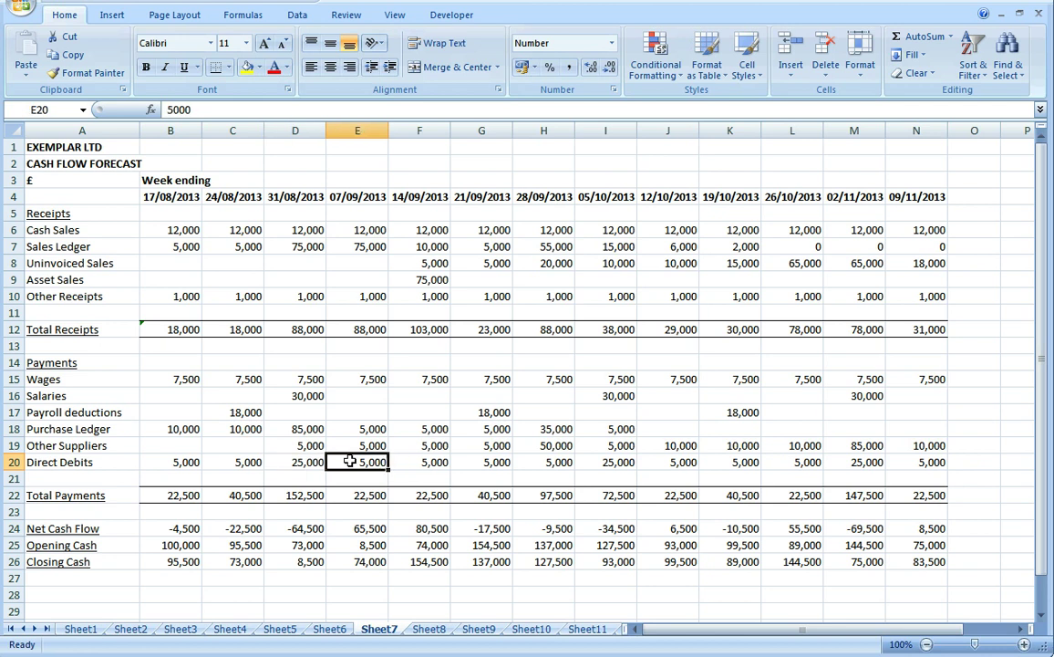
pyautogui.click(219, 462)
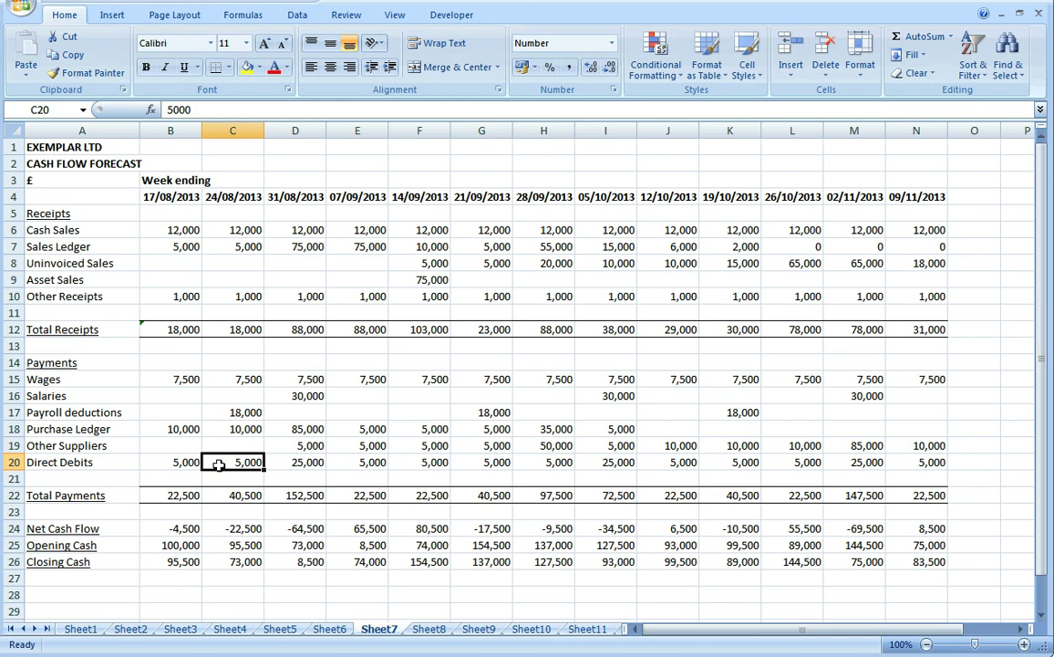
pyautogui.click(165, 461)
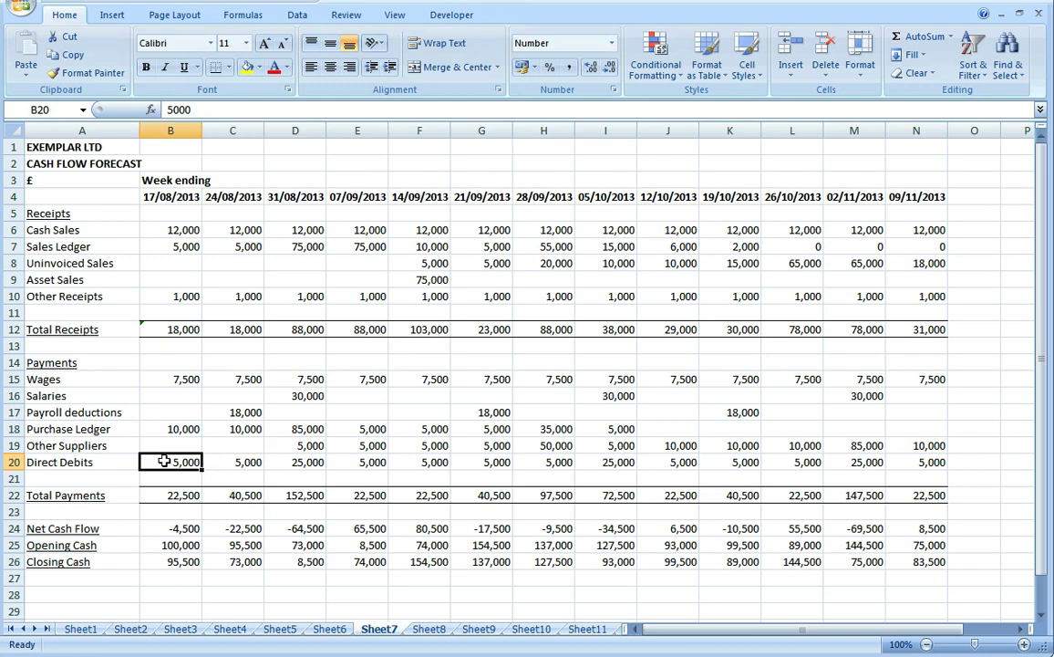
pyautogui.click(423, 461)
pyautogui.click(543, 461)
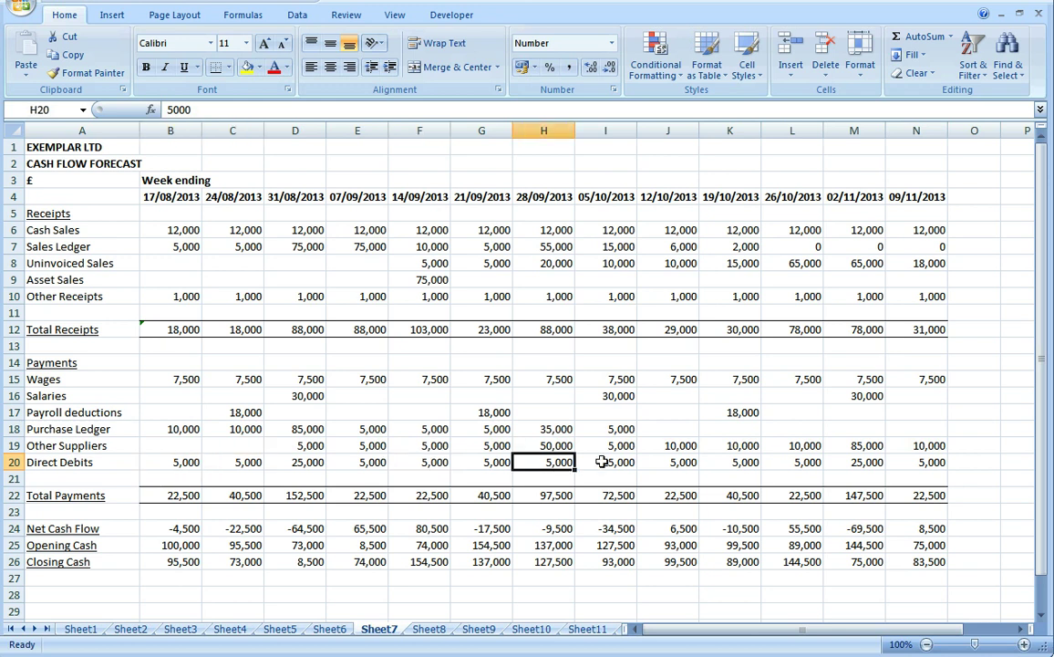
pyautogui.click(608, 462)
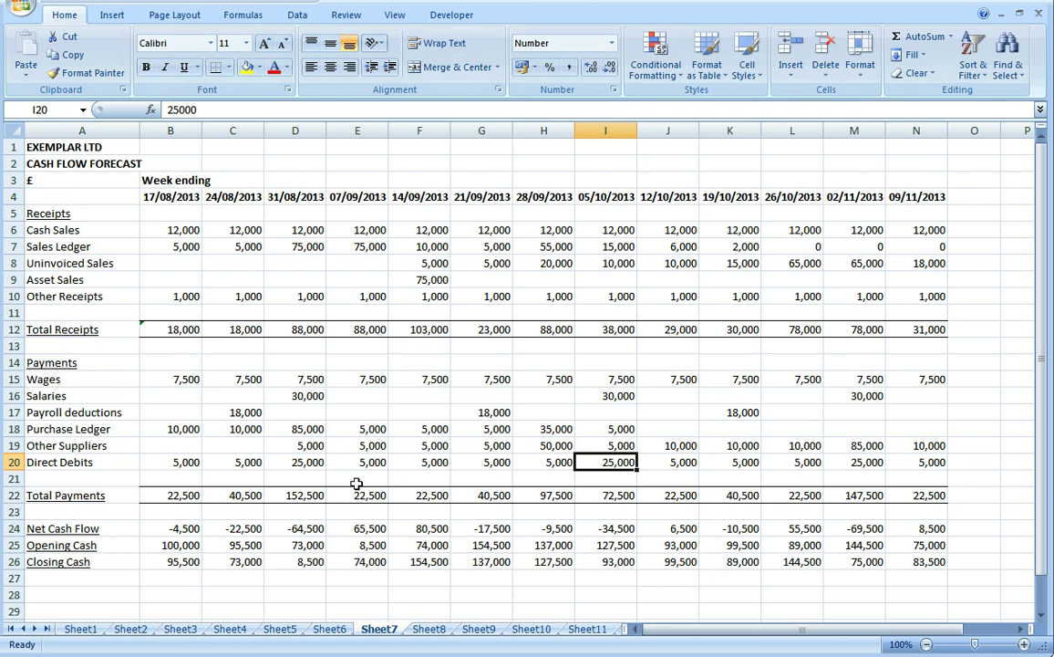
pyautogui.click(354, 479)
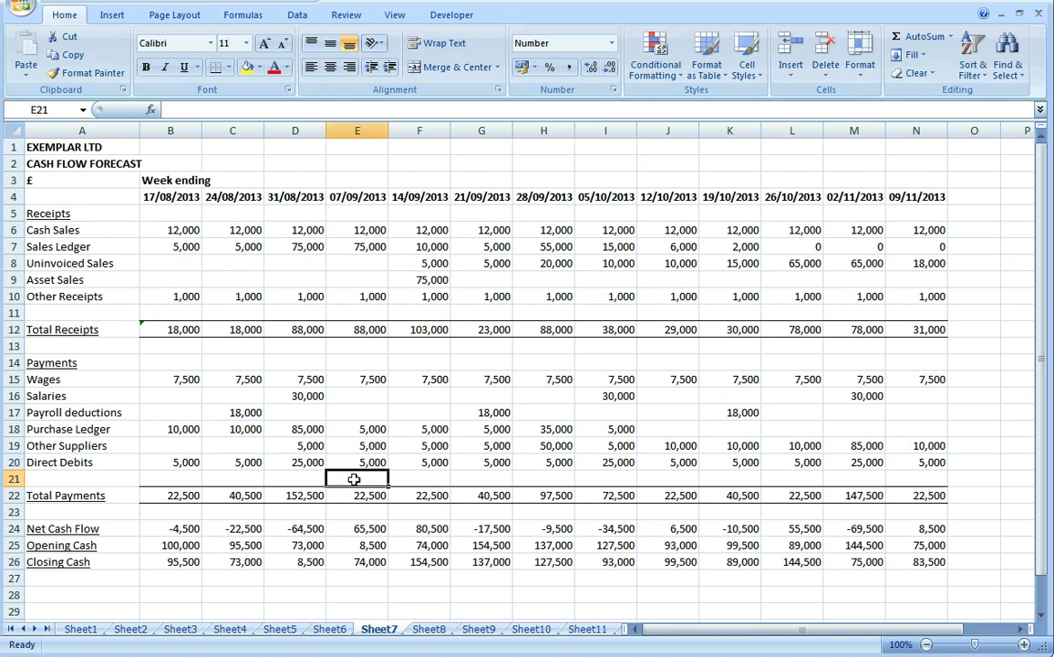
# Step: On Sheet8, check the VAT row, with its 75,000 VAT payment
pyautogui.click(429, 629)
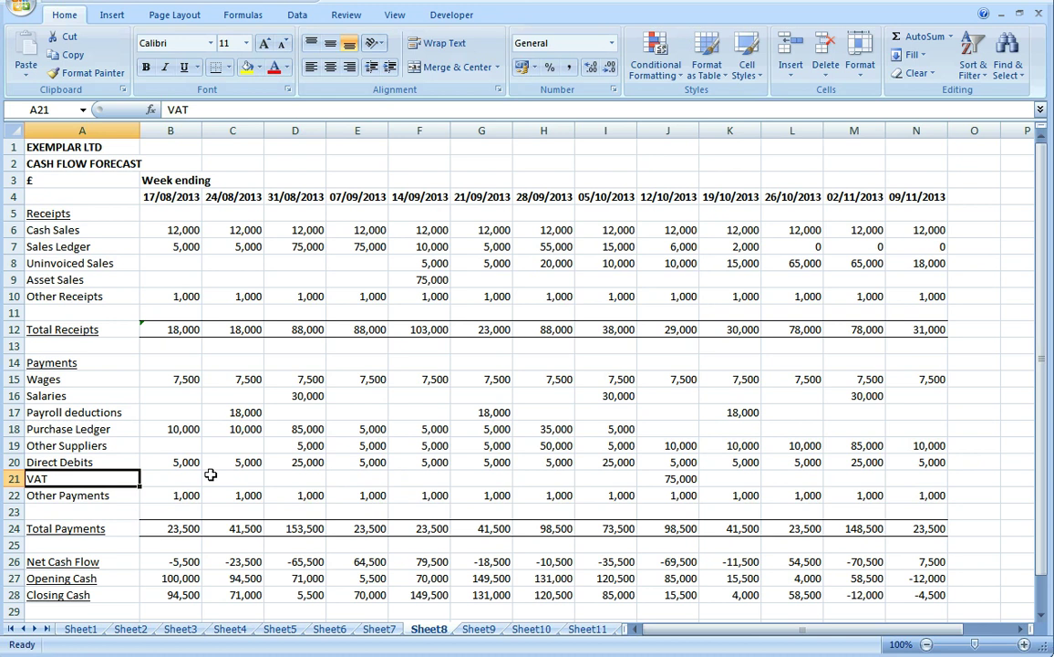
pyautogui.click(310, 478)
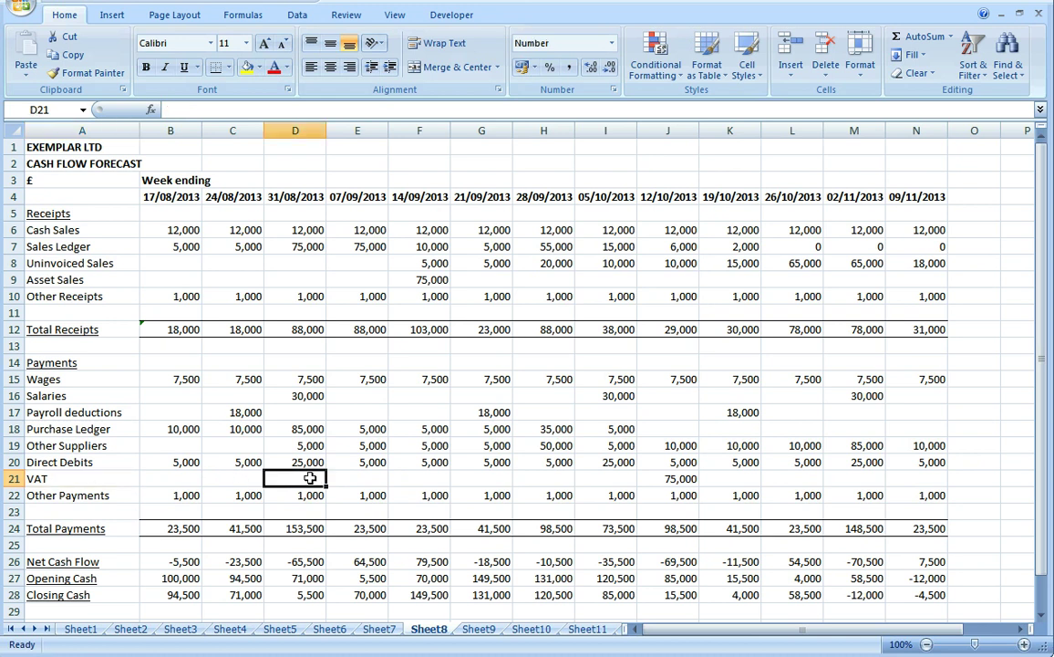
pyautogui.click(662, 480)
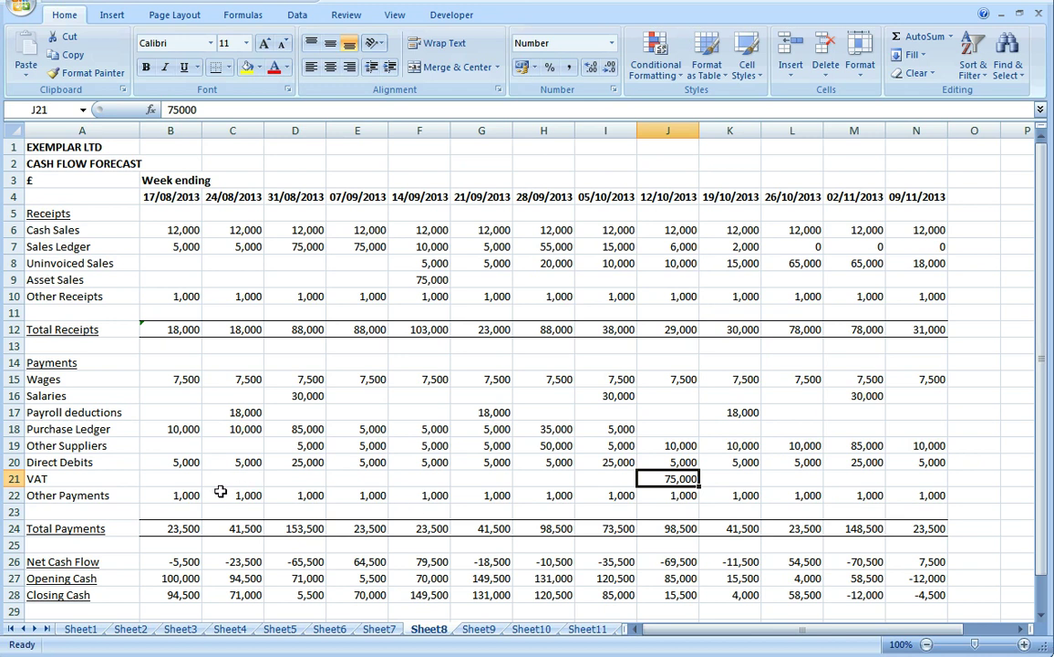
# Step: Check the weekly 1,000 Other Payments amounts across the forecast
pyautogui.click(101, 494)
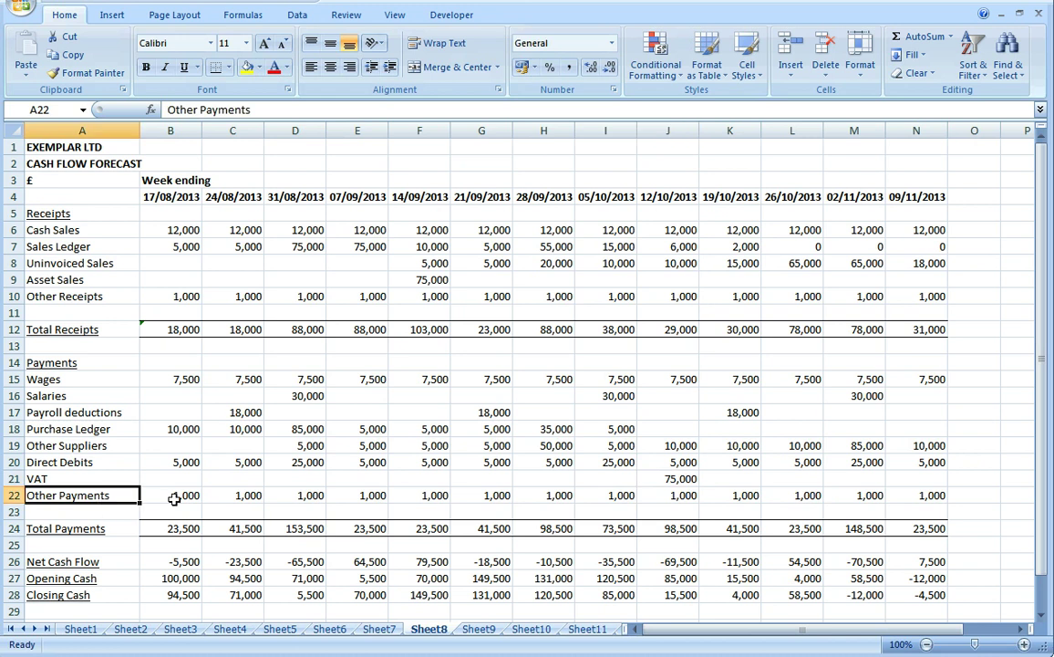
pyautogui.click(176, 497)
pyautogui.click(238, 495)
pyautogui.click(358, 496)
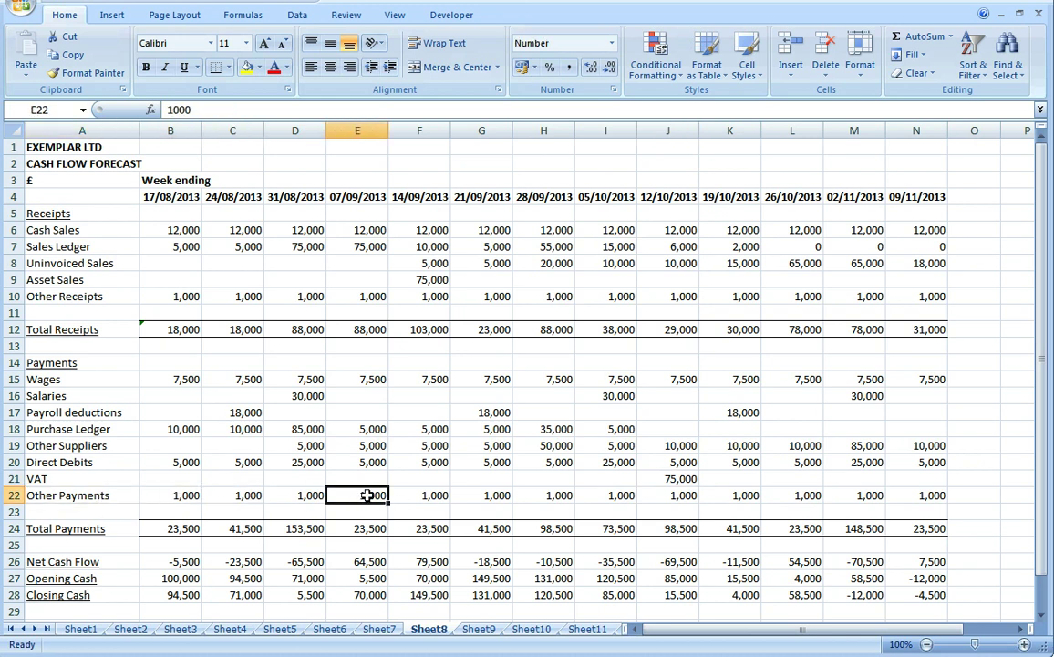
pyautogui.click(488, 495)
pyautogui.click(605, 495)
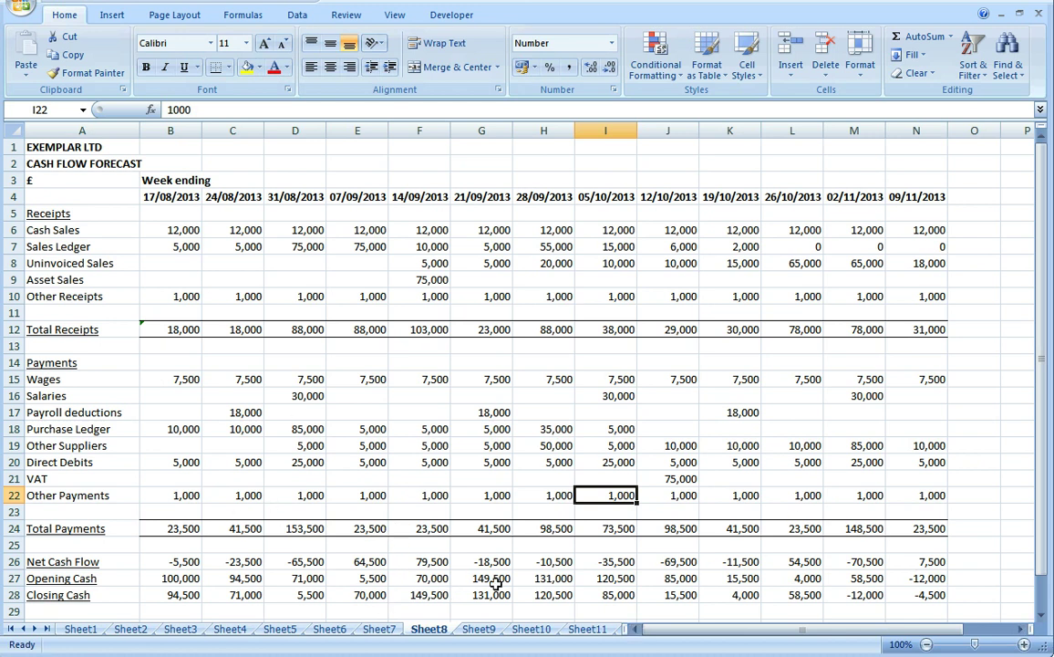
pyautogui.scroll(-1, 226, 584)
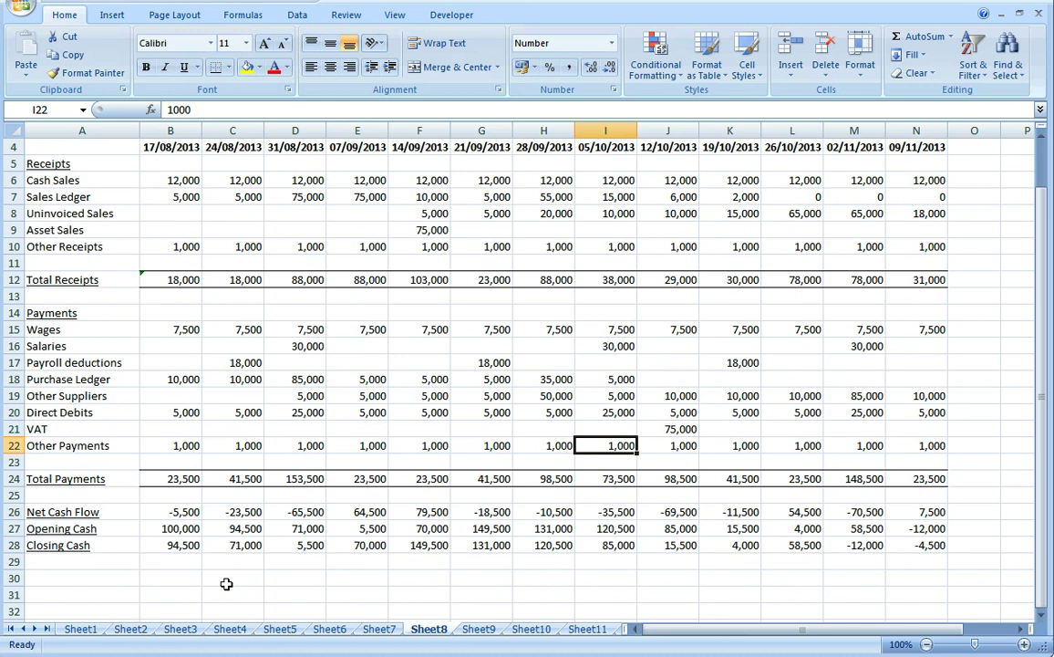
pyautogui.scroll(1, 226, 583)
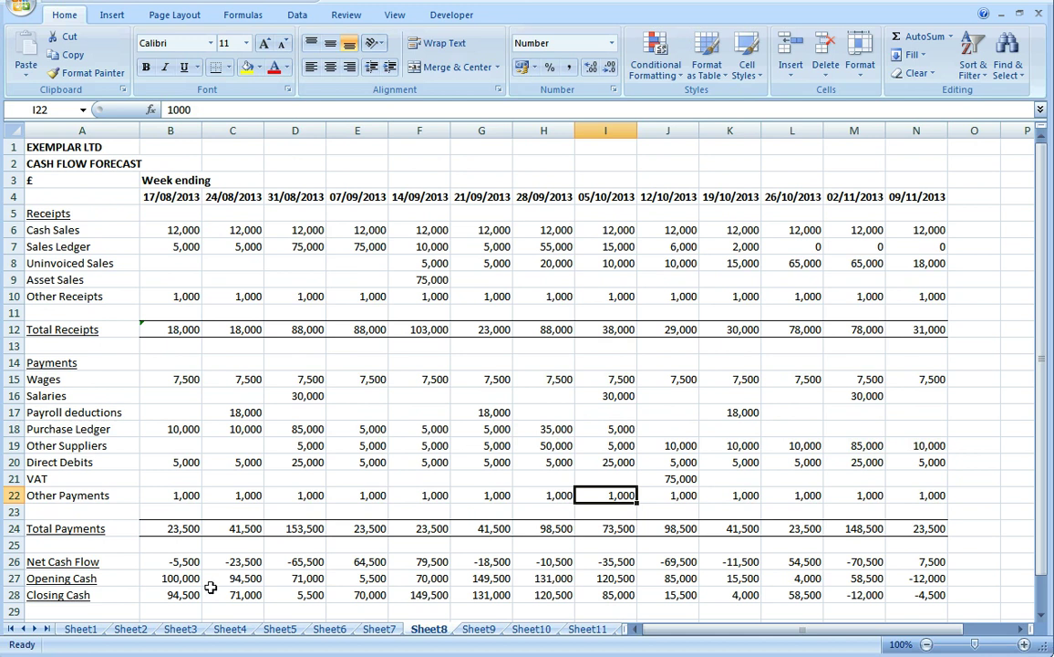
# Step: Highlight Closing Cash values in row 28 that are less than 0 with red fill
pyautogui.moveTo(177, 595); pyautogui.dragTo(889, 594)
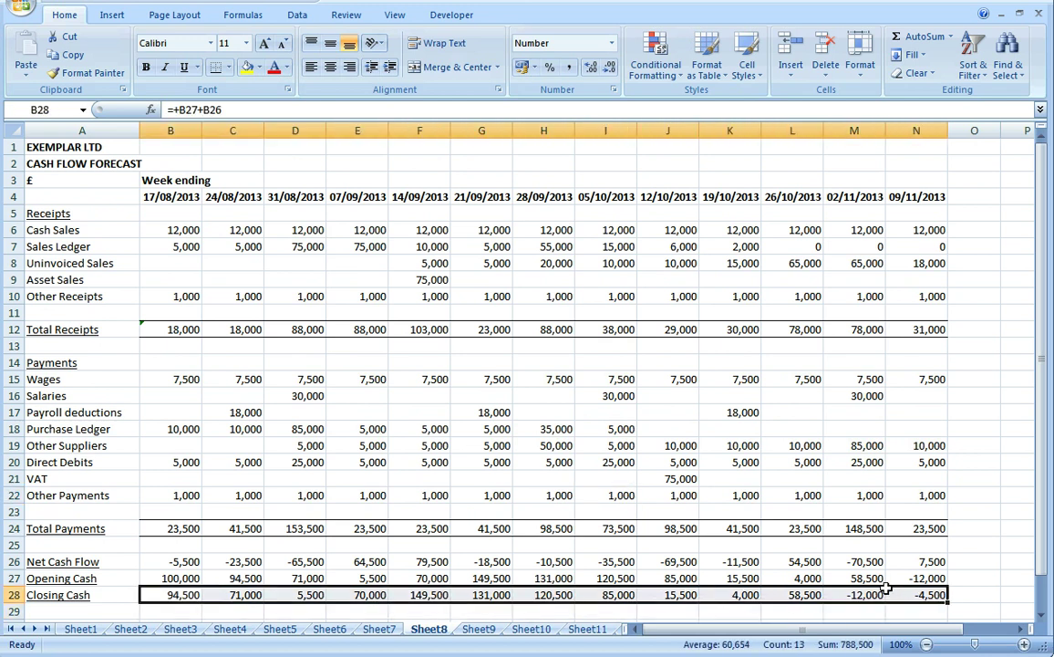
pyautogui.click(654, 71)
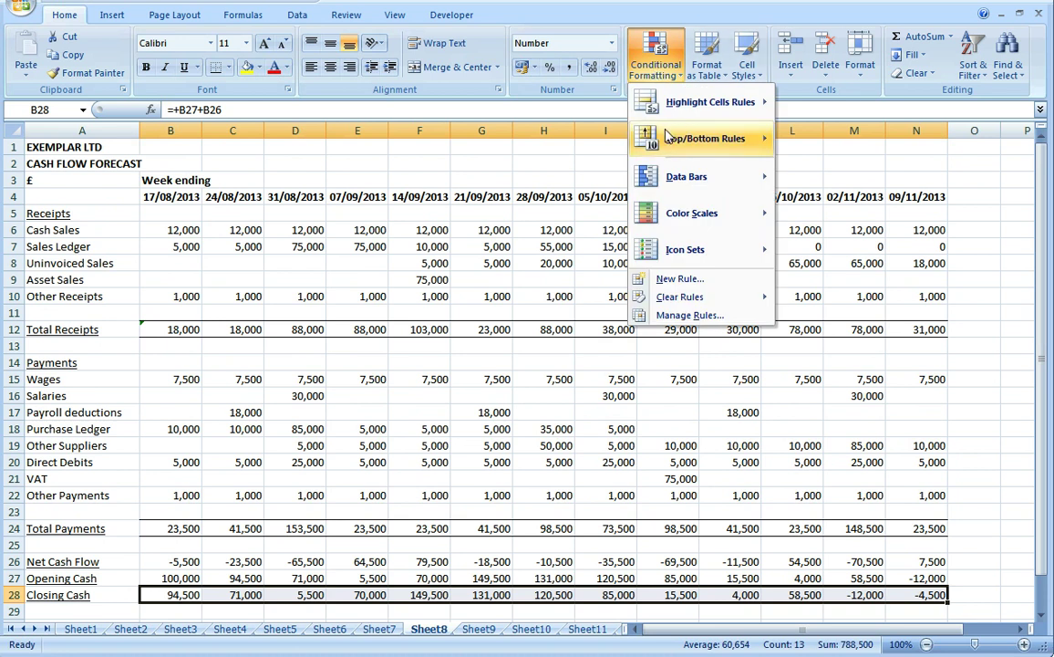
pyautogui.moveTo(671, 111)
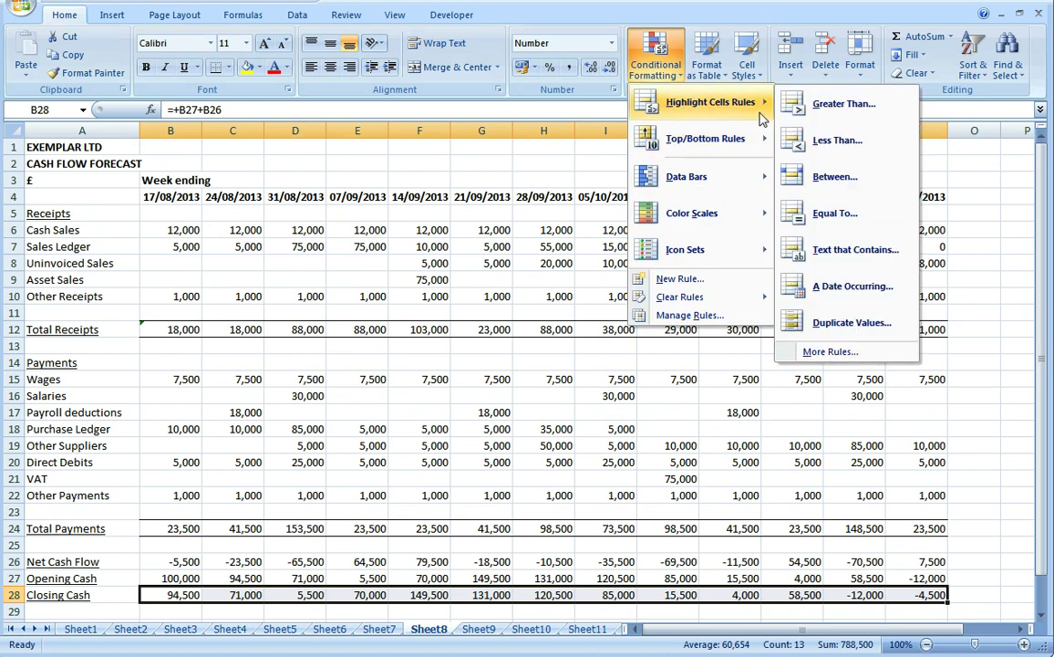
pyautogui.click(789, 143)
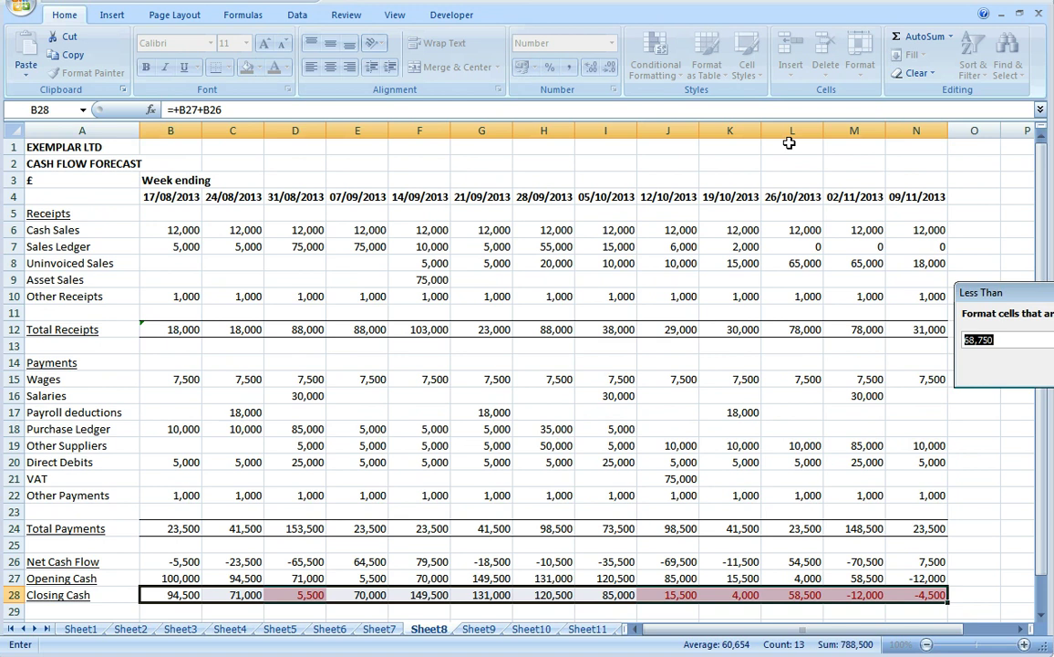
pyautogui.write('0')
pyautogui.press('Return')
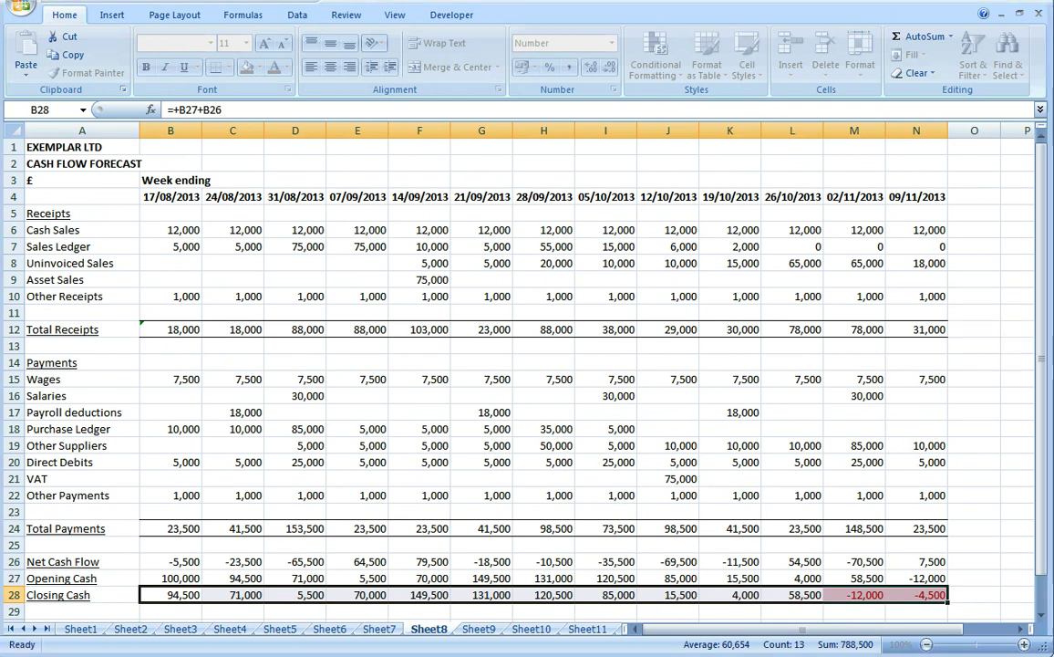
# Step: Check the red-shaded -12,000 and -4,500 closing balances for 02/11 and 09/11/2013
pyautogui.click(743, 529)
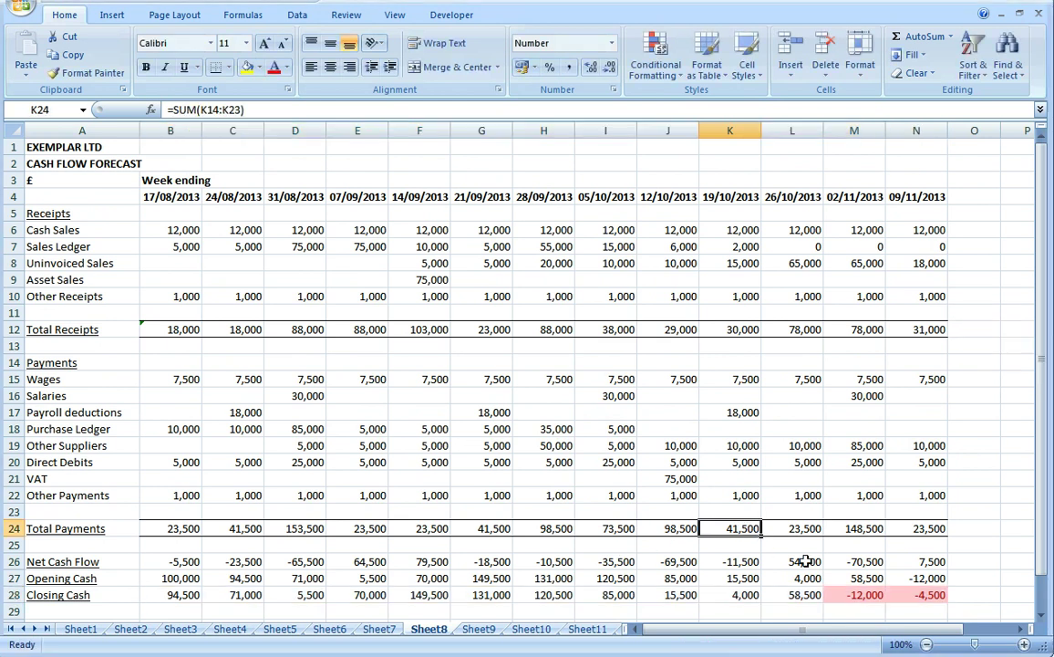
pyautogui.click(853, 594)
pyautogui.click(917, 594)
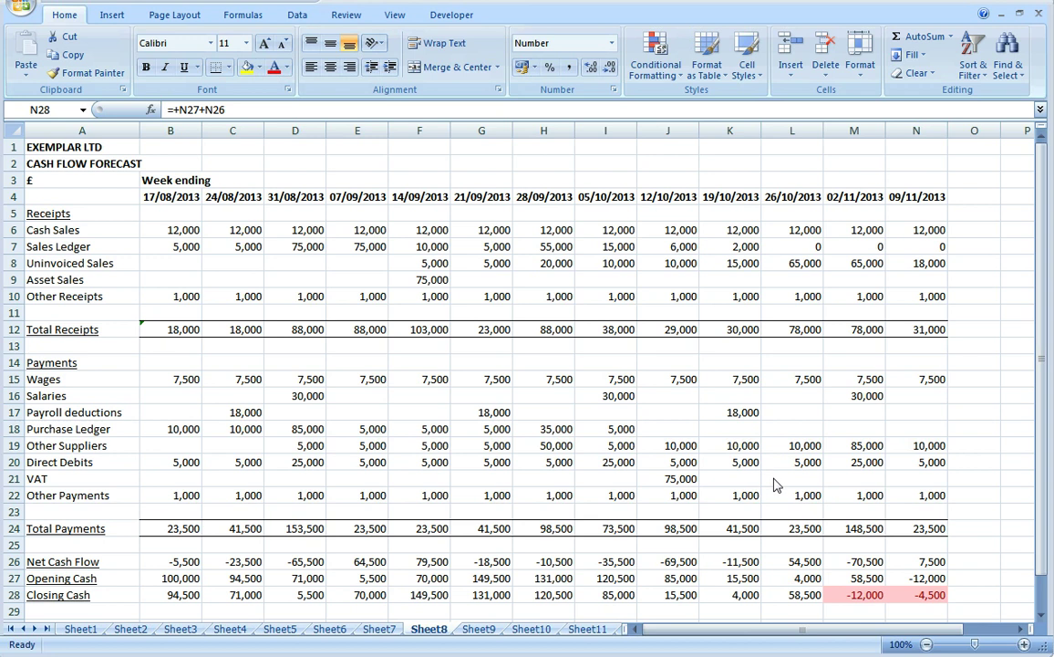
# Step: Compare Sheet9's 65,000 uninvoiced sales with Sheet10's revised 80,000, then select Sheet10's last two closing cash figures
pyautogui.click(798, 265)
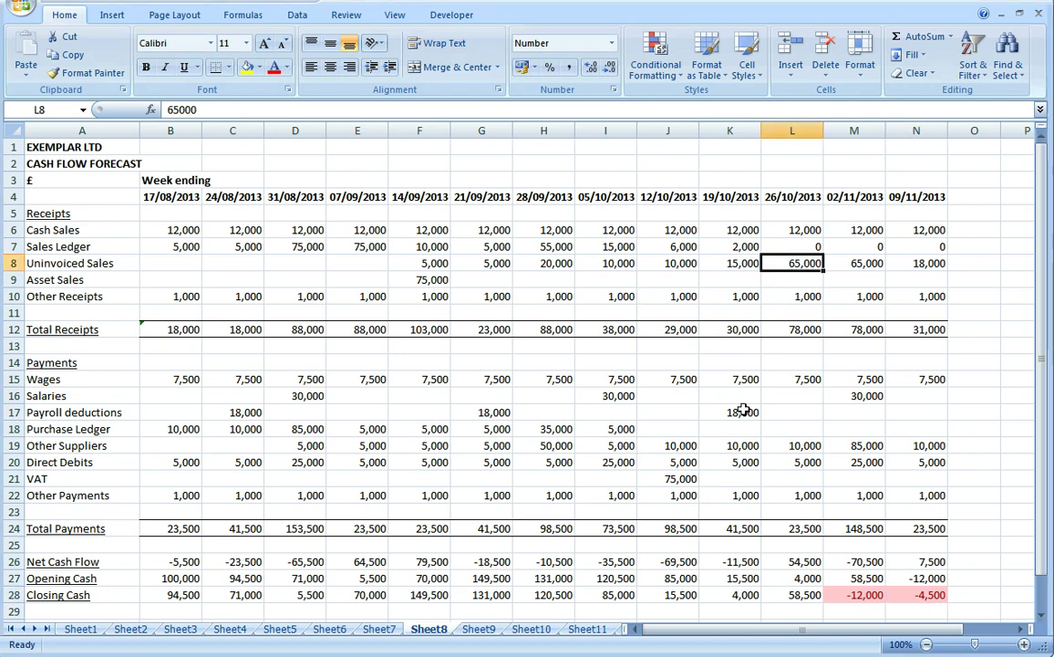
pyautogui.click(480, 629)
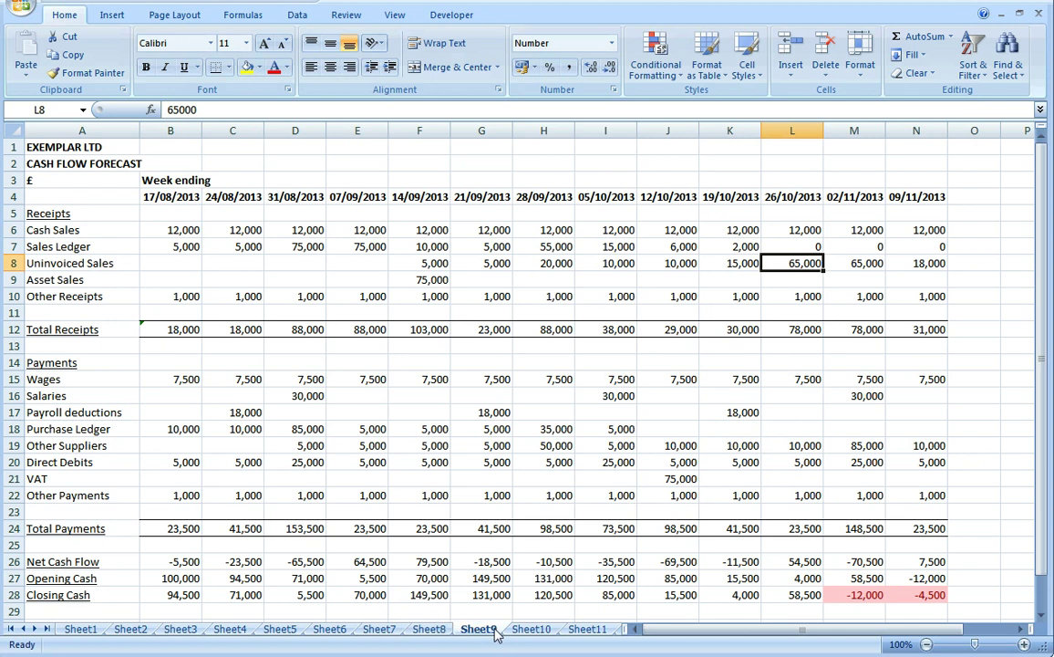
pyautogui.click(529, 629)
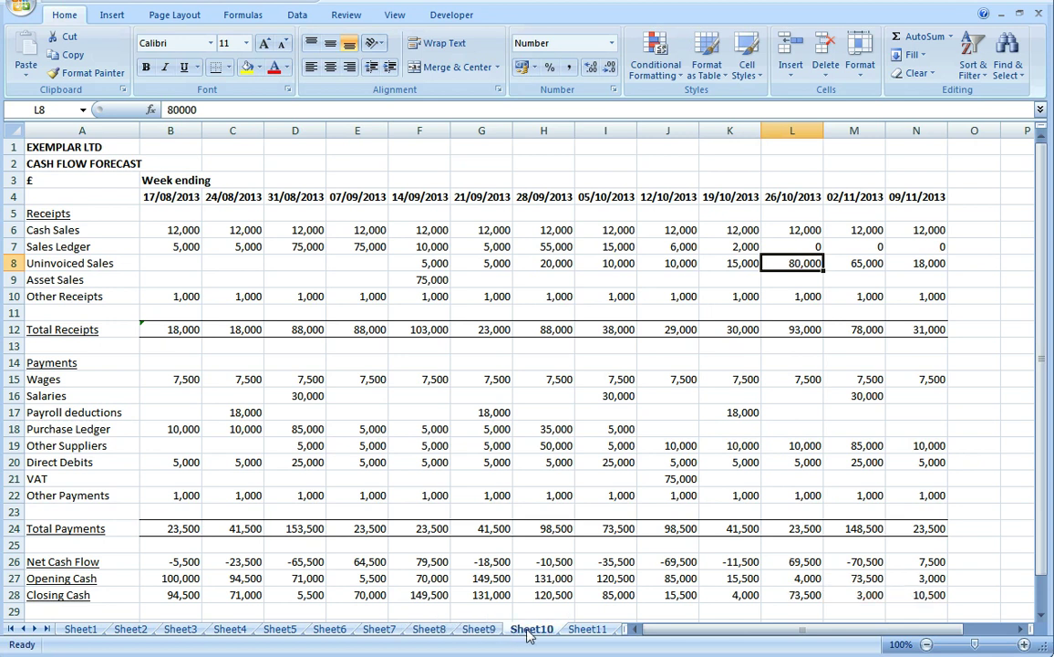
pyautogui.click(476, 629)
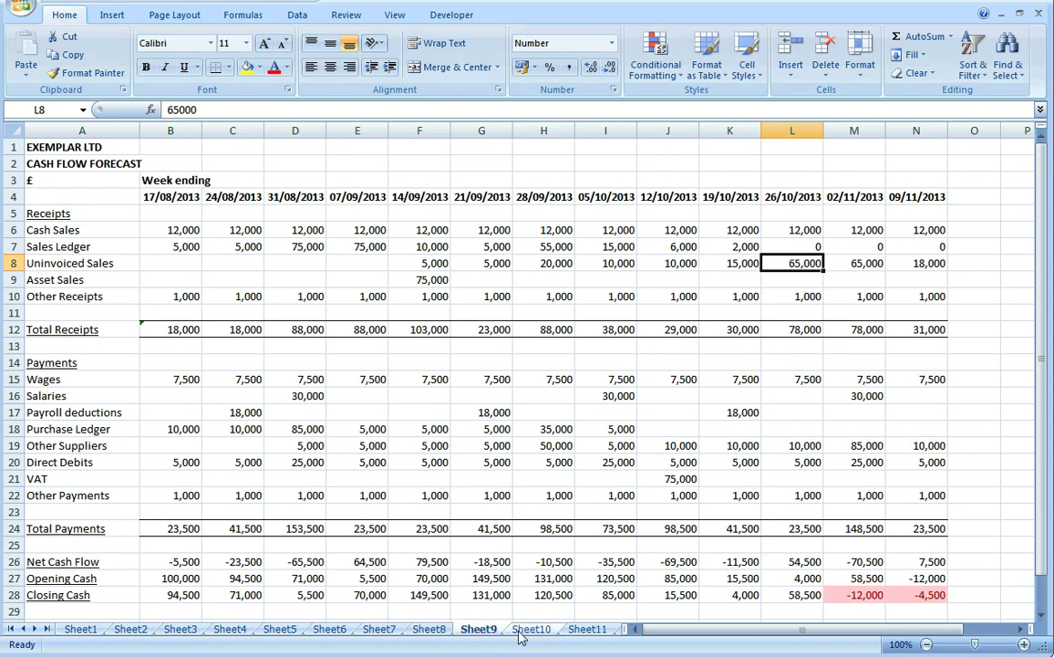
pyautogui.click(527, 629)
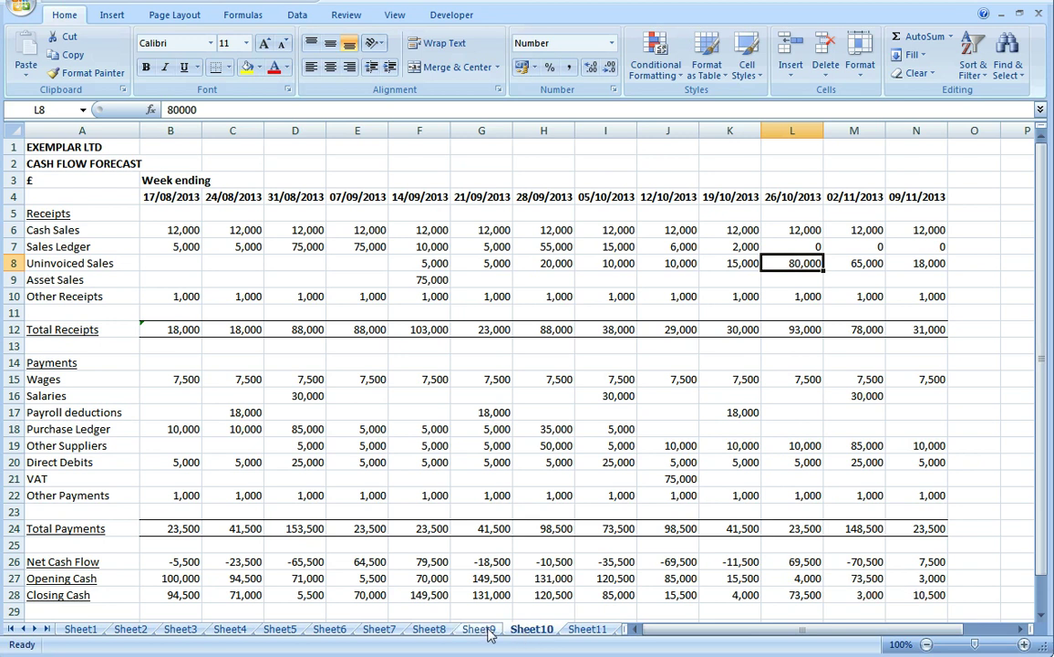
pyautogui.click(488, 632)
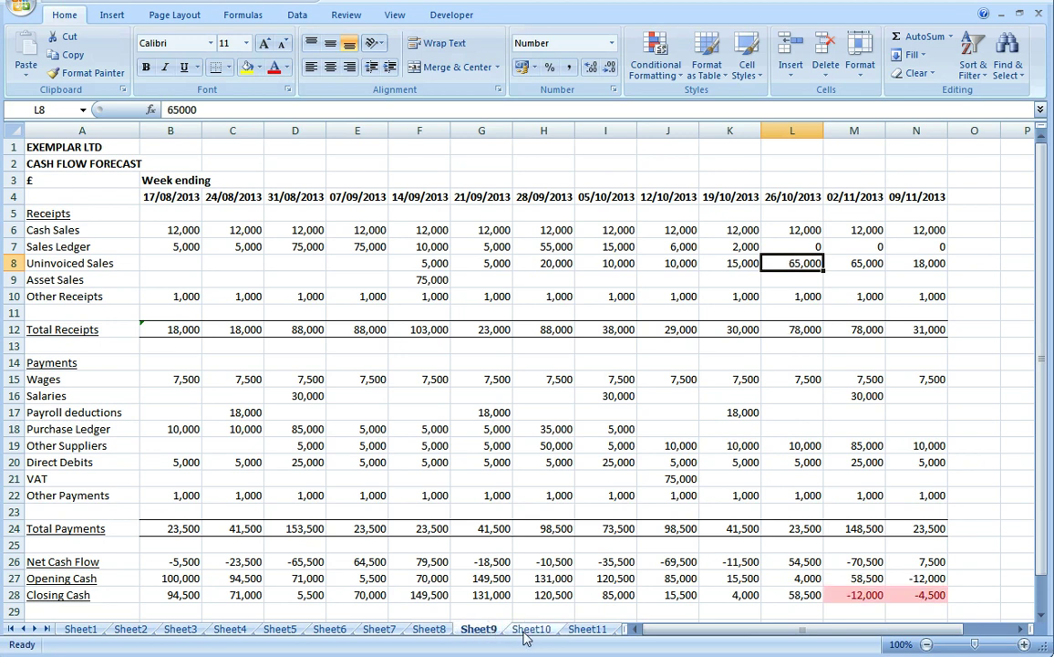
pyautogui.click(525, 631)
pyautogui.click(481, 631)
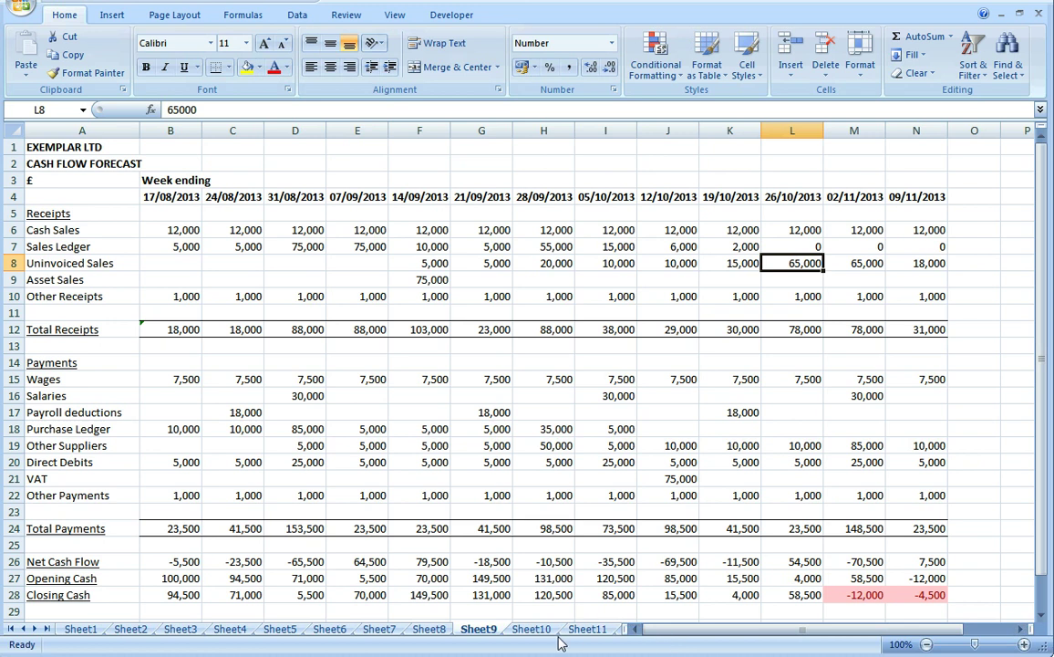
pyautogui.click(529, 629)
pyautogui.click(871, 596)
pyautogui.moveTo(873, 597); pyautogui.dragTo(923, 597)
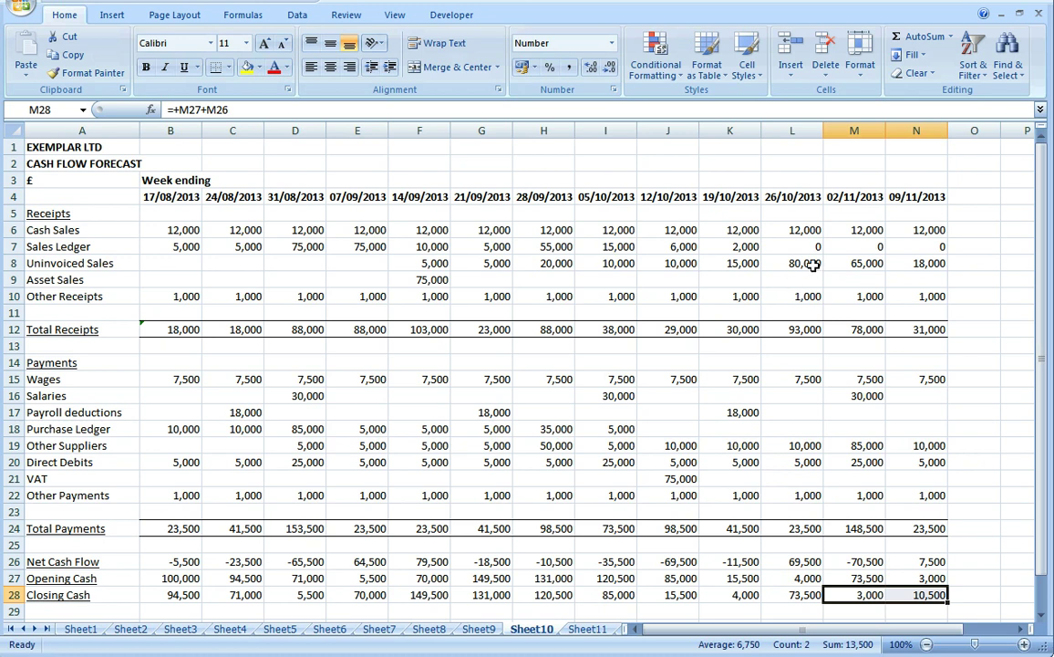
# Step: Fill column N's week into column O as 16/11/2013 and autofit column O's width
pyautogui.click(753, 398)
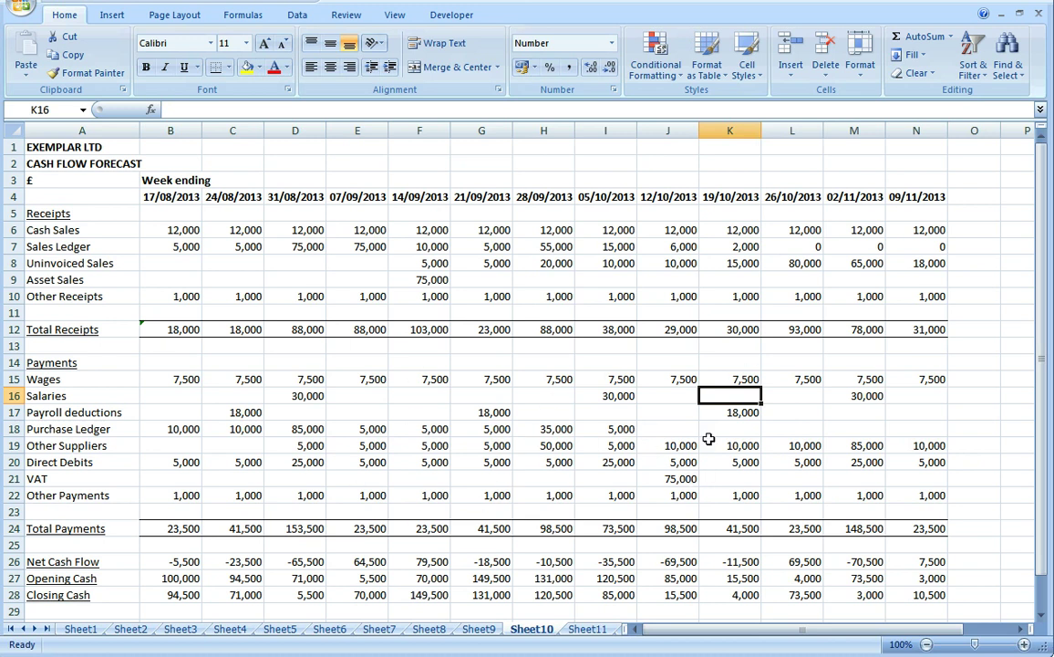
pyautogui.moveTo(917, 197); pyautogui.dragTo(986, 601)
pyautogui.doubleClick(1003, 131)
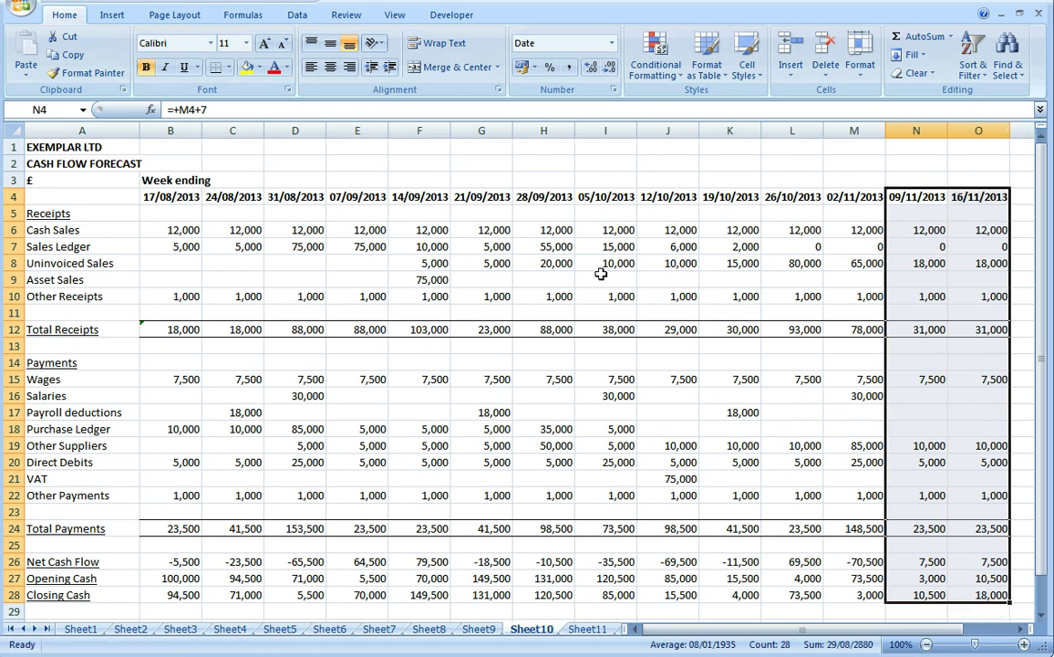
pyautogui.click(218, 197)
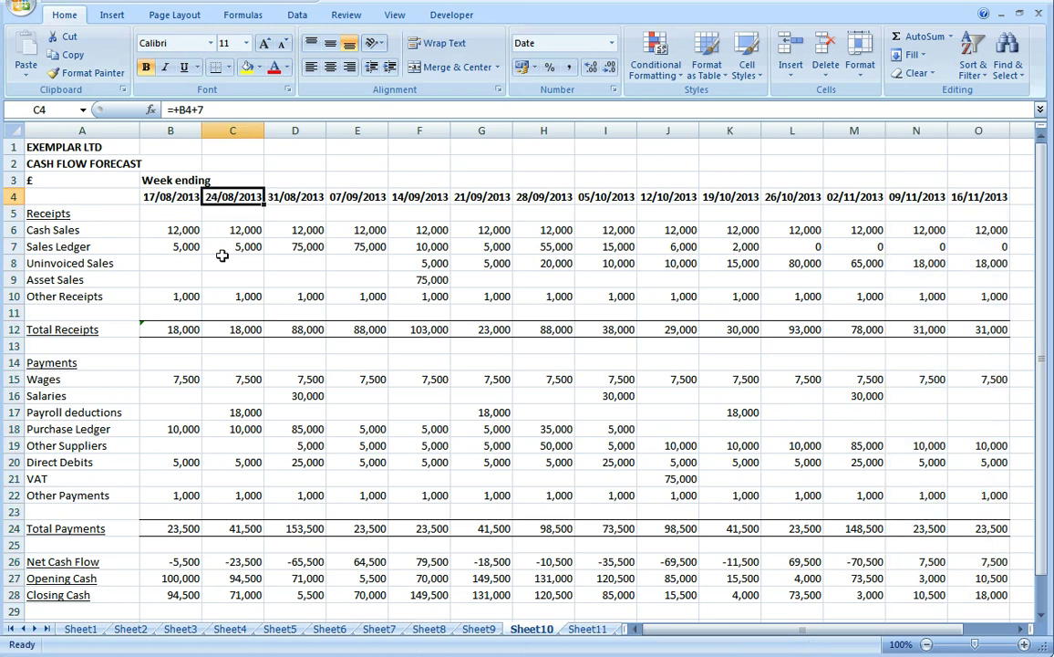
# Step: Enter 24/08/13 in C4 and move the Week ending label to C3
pyautogui.write('24/08/13')
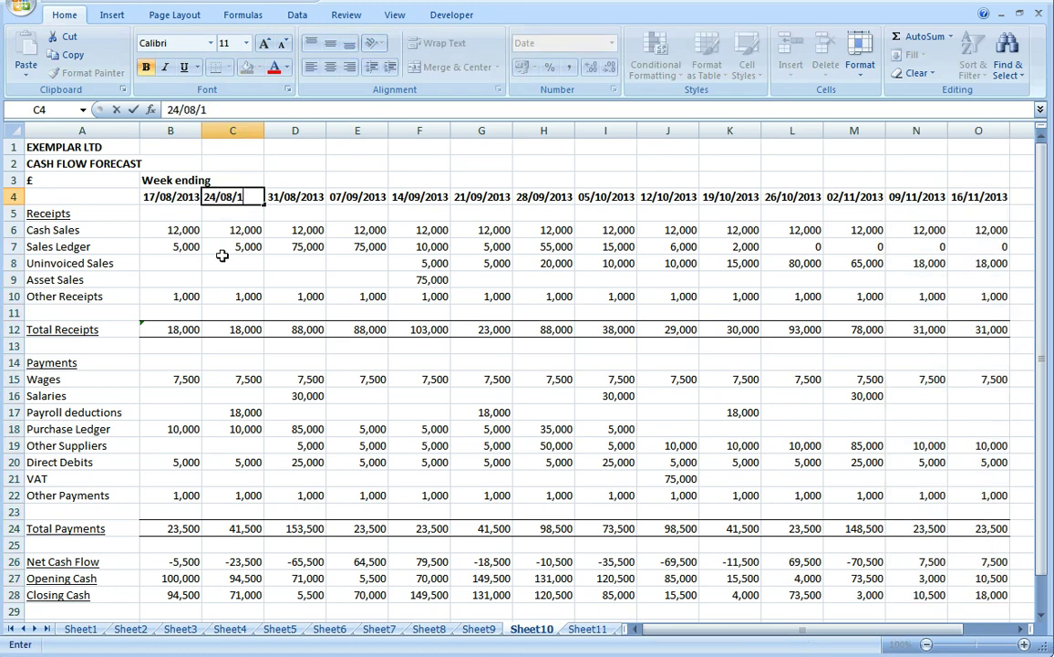
pyautogui.click(146, 180)
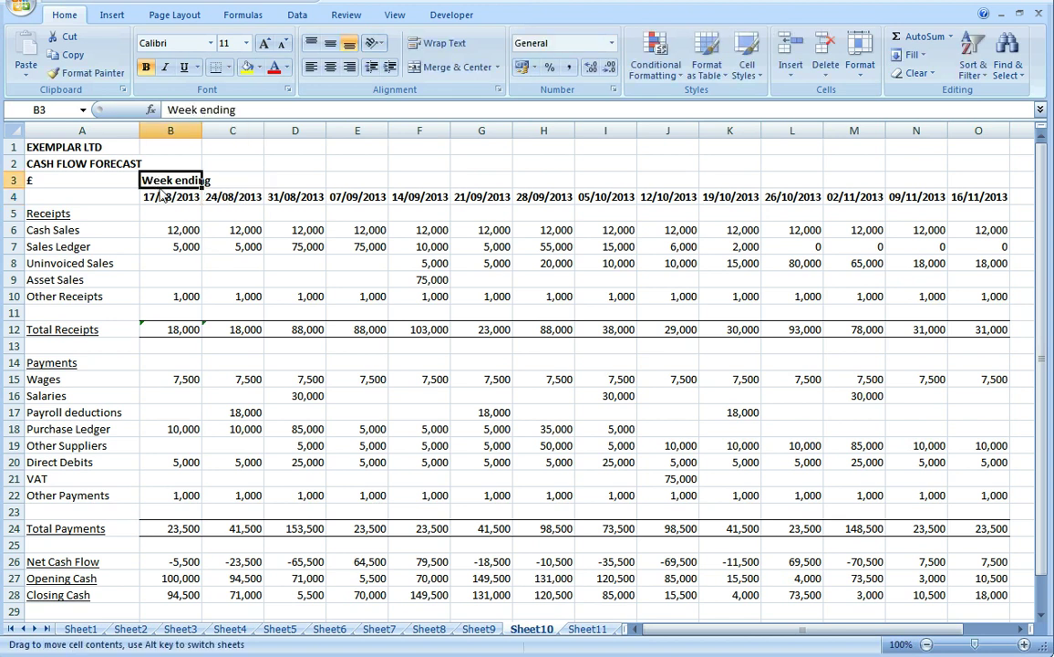
pyautogui.moveTo(189, 173); pyautogui.dragTo(224, 187)
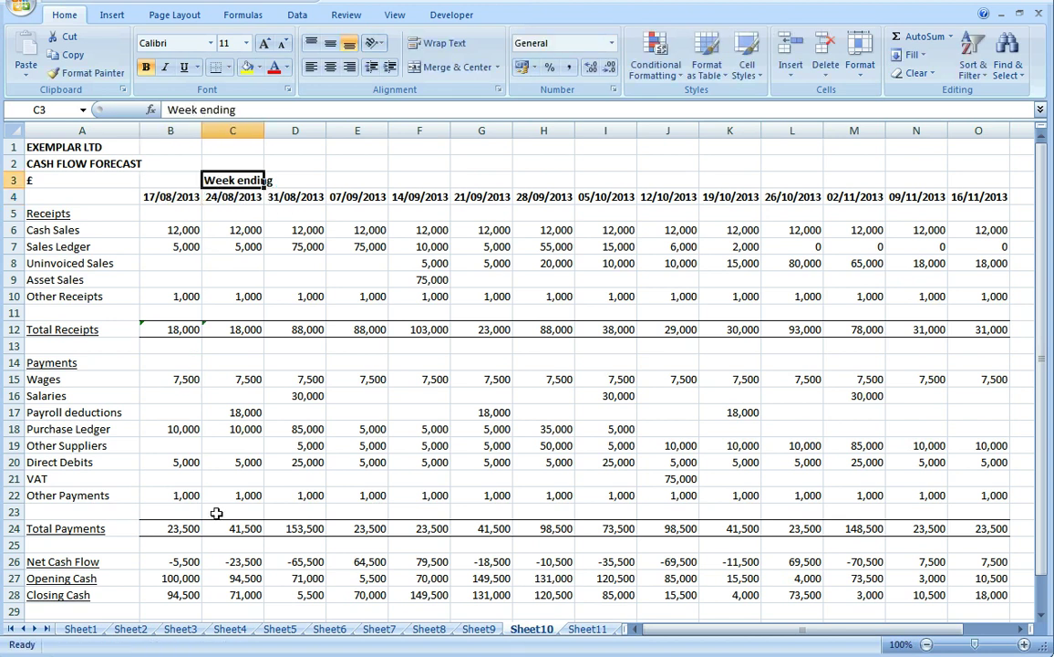
# Step: Set the 24/08/2013 opening cash in C27 to 95,687
pyautogui.click(232, 578)
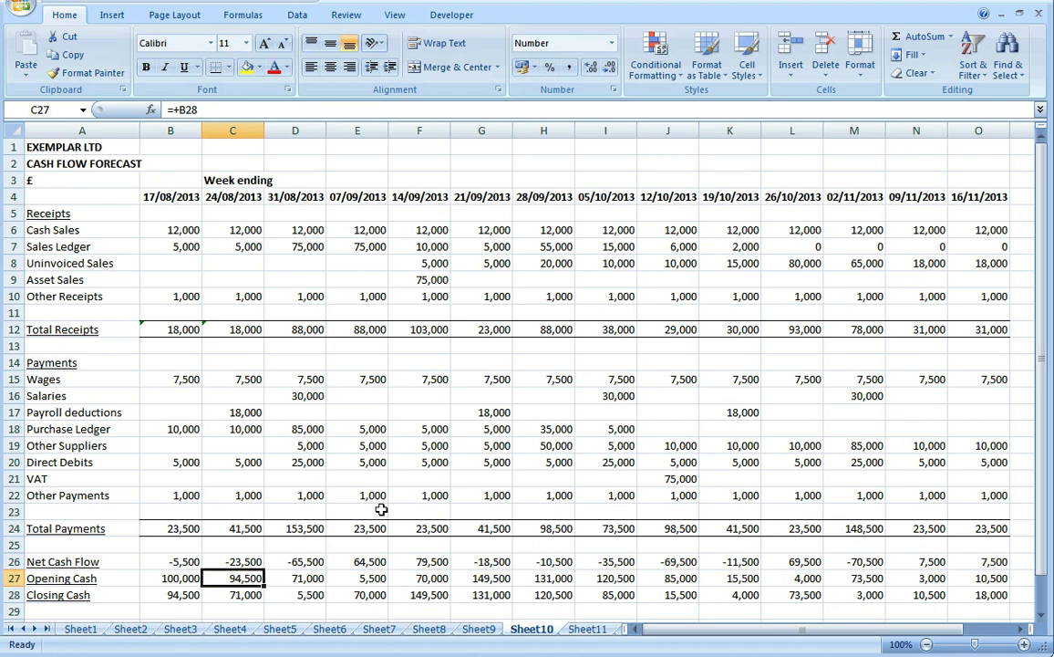
pyautogui.write('9')
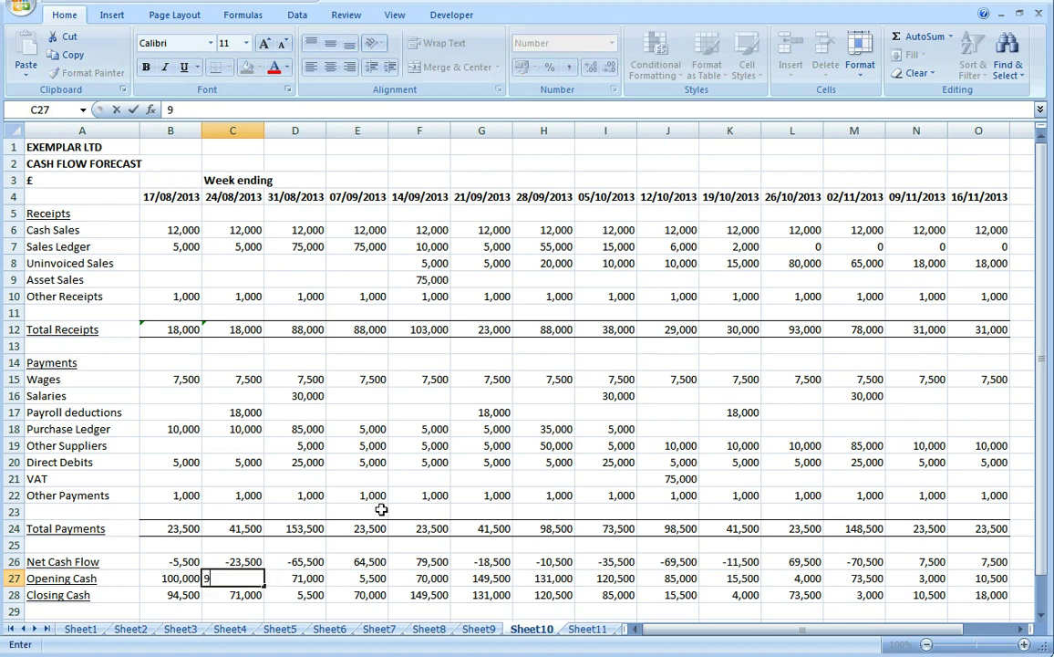
pyautogui.write('5687')
pyautogui.click(155, 462)
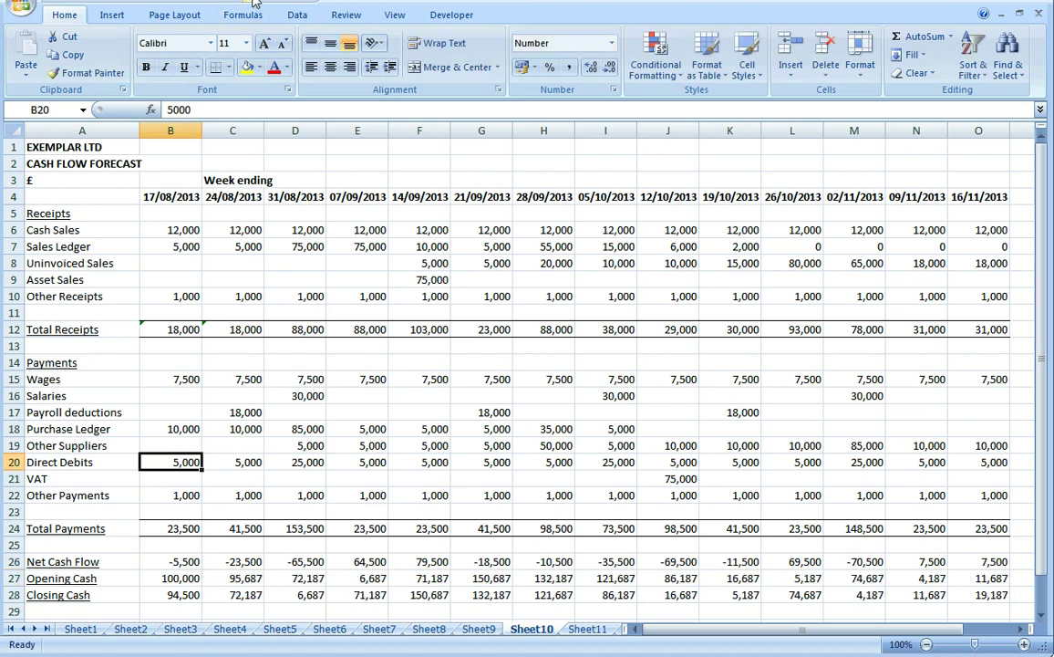
# Step: Delete column B, the 17/08/2013 week, using Alt+H, D, C
pyautogui.hotkey('alt', 'h')
pyautogui.press('d')
pyautogui.press('c')
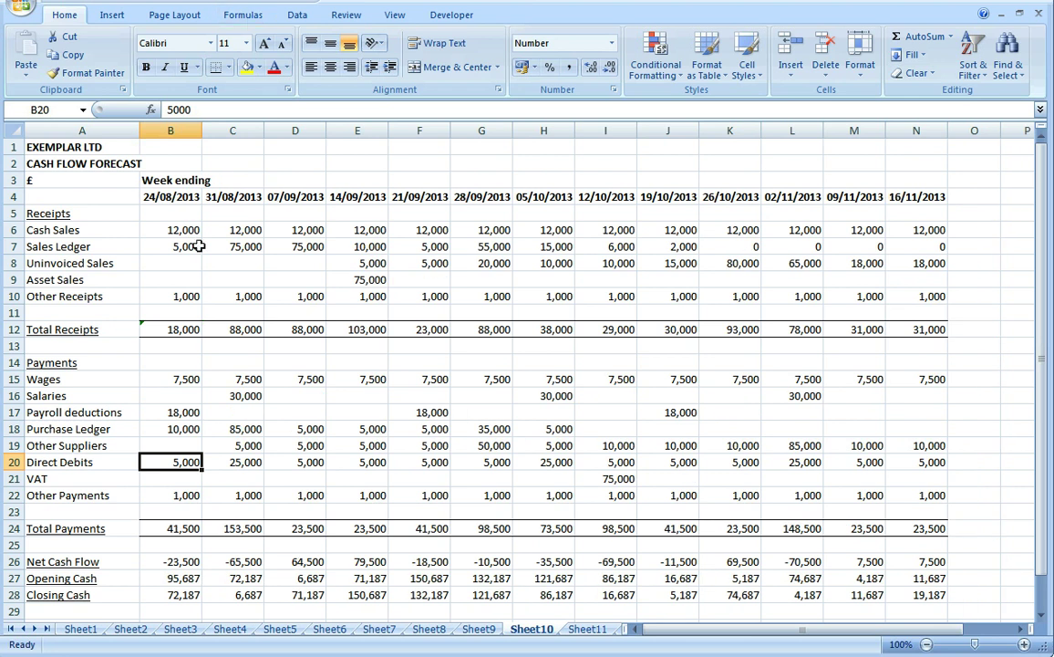